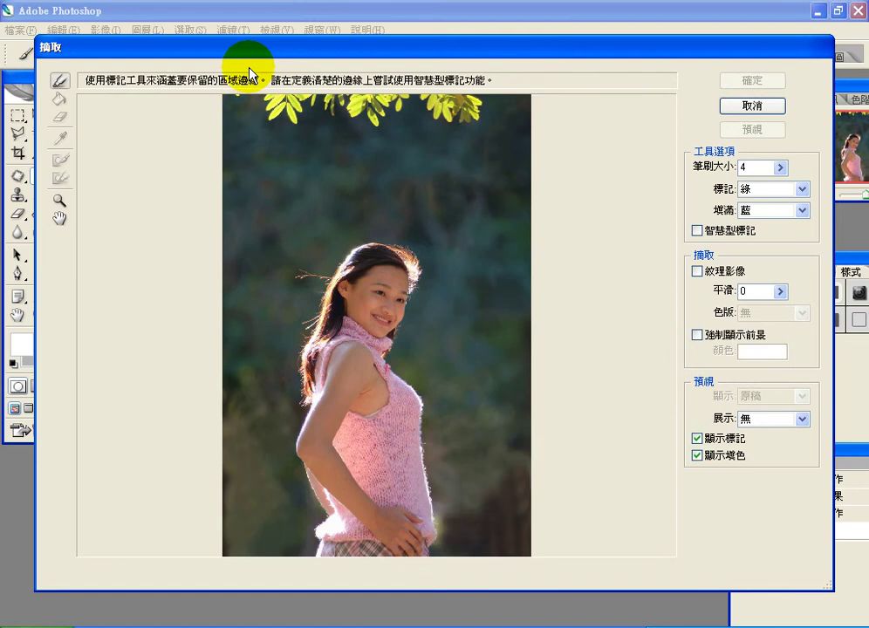
- Highlight the loose hair beside the woman's forehead and down her back using the Edge Highlighter at brush size 16
click(60, 200)
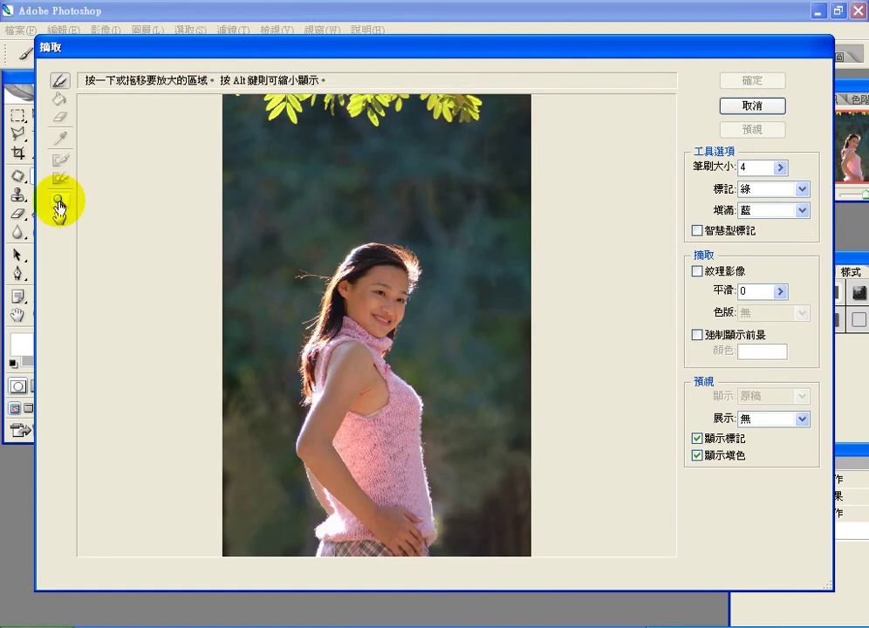
click(367, 325)
click(368, 324)
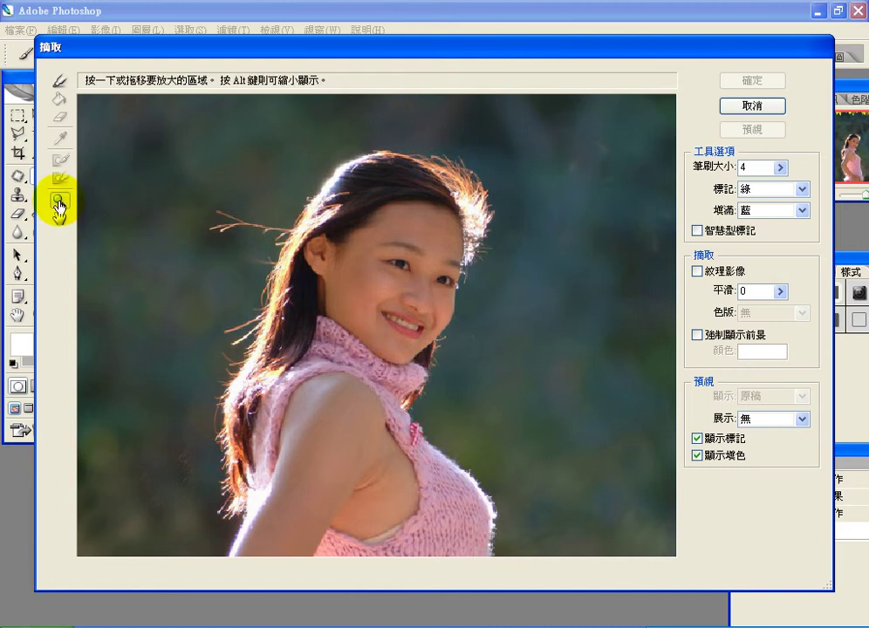
click(59, 218)
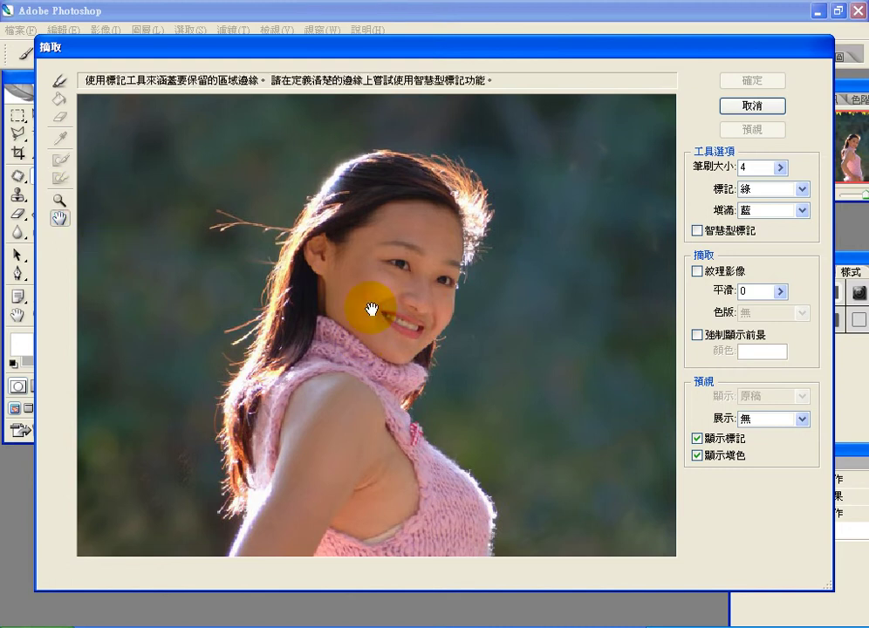
drag(371, 309, 369, 292)
click(60, 81)
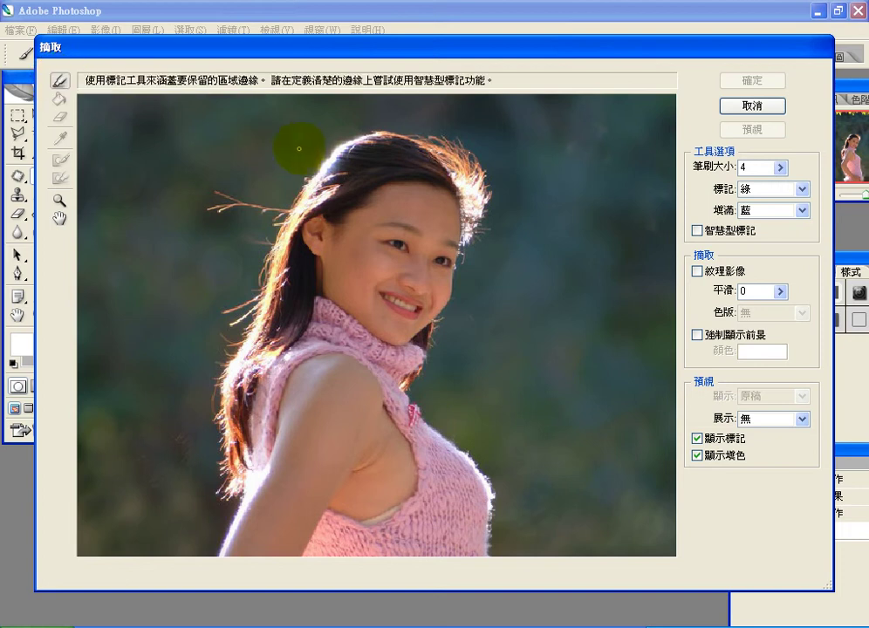
drag(324, 144, 337, 139)
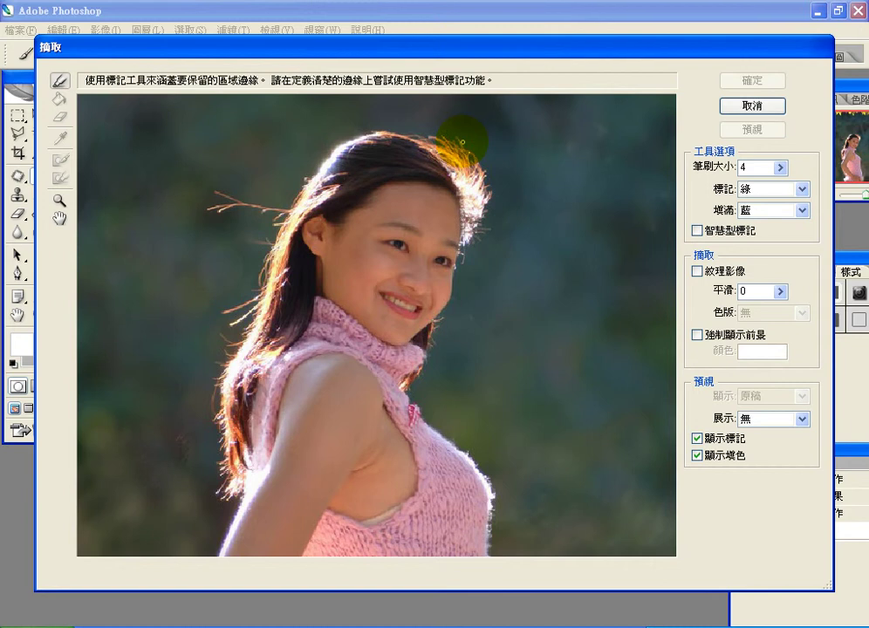
key(bracketright)
key(bracketright)
key(bracketright)
key(bracketright)
key(bracketright)
key(bracketright)
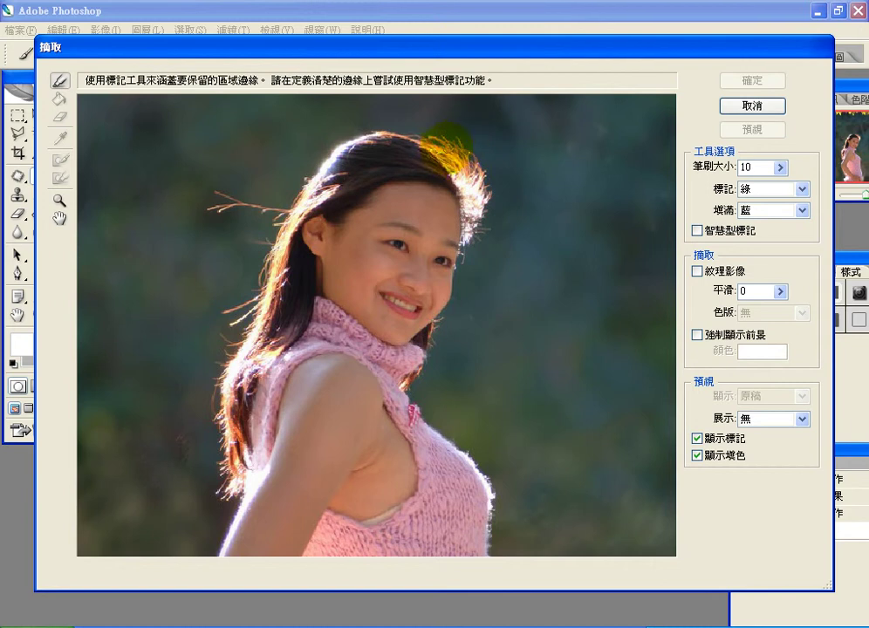
key(bracketright)
key(bracketright)
key(bracketright)
key(bracketright)
key(bracketright)
key(bracketright)
mouse_move(458, 140)
mouse_down()
mouse_move(473, 199)
mouse_move(469, 242)
mouse_move(458, 157)
mouse_move(417, 142)
mouse_move(435, 146)
mouse_move(426, 143)
mouse_up()
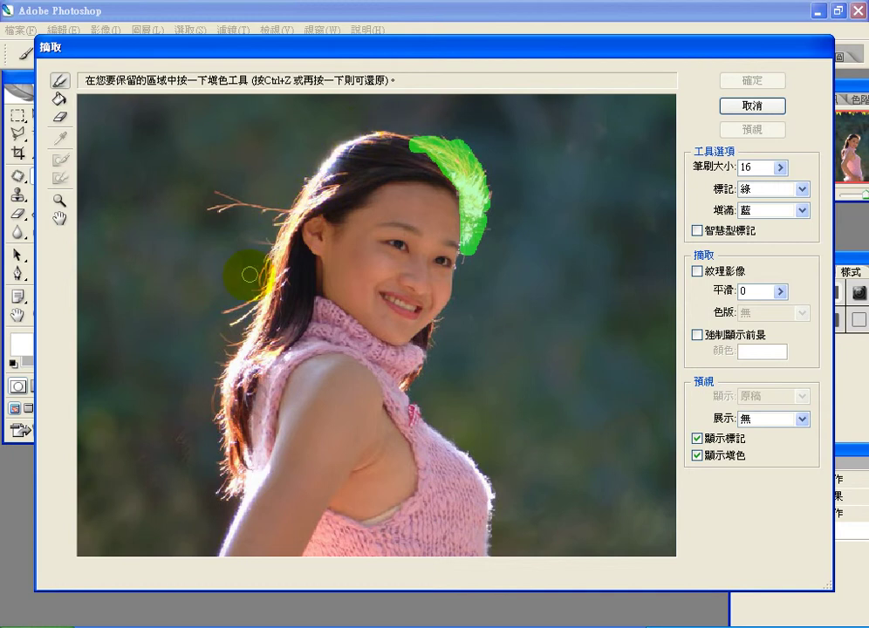
key(b)
mouse_move(274, 250)
mouse_down()
mouse_move(260, 291)
mouse_move(228, 313)
mouse_move(234, 305)
mouse_move(239, 343)
mouse_move(220, 422)
mouse_move(229, 450)
mouse_move(221, 487)
mouse_move(234, 482)
mouse_move(221, 495)
mouse_move(238, 472)
mouse_up()
- Set the brush size to 7 and highlight the outline over the head and down the face to the neck
key(bracketleft)
key(bracketleft)
key(bracketleft)
key(bracketleft)
key(bracketleft)
key(bracketleft)
key(bracketleft)
key(bracketleft)
key(bracketleft)
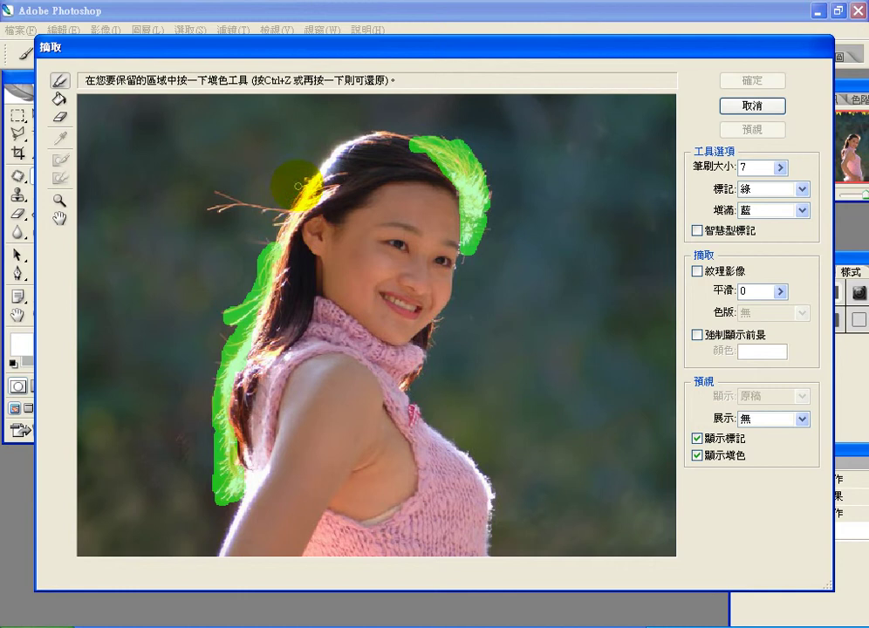
mouse_move(296, 185)
mouse_down()
mouse_move(272, 231)
mouse_move(282, 226)
mouse_up()
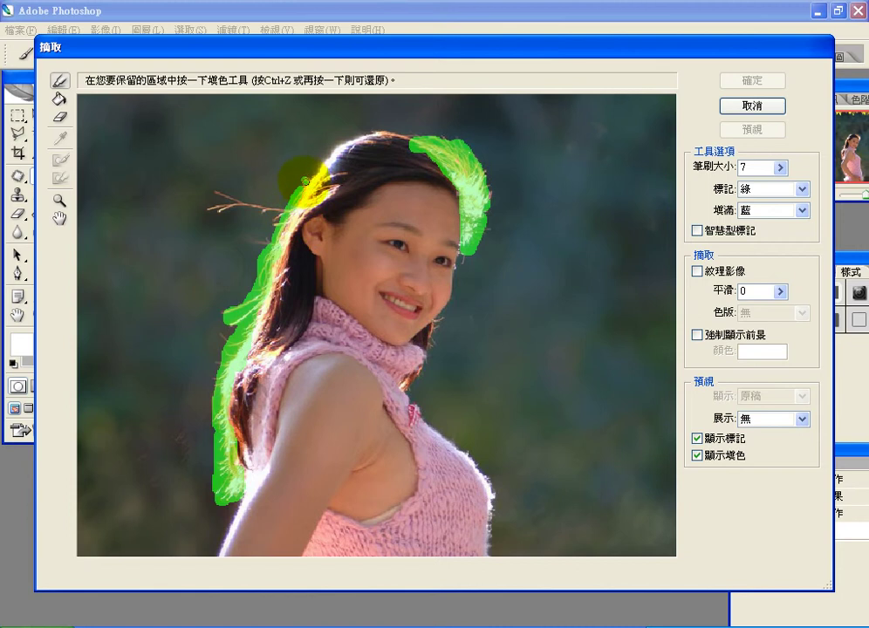
mouse_move(304, 181)
mouse_down()
mouse_move(333, 147)
mouse_move(355, 137)
mouse_move(411, 138)
mouse_up()
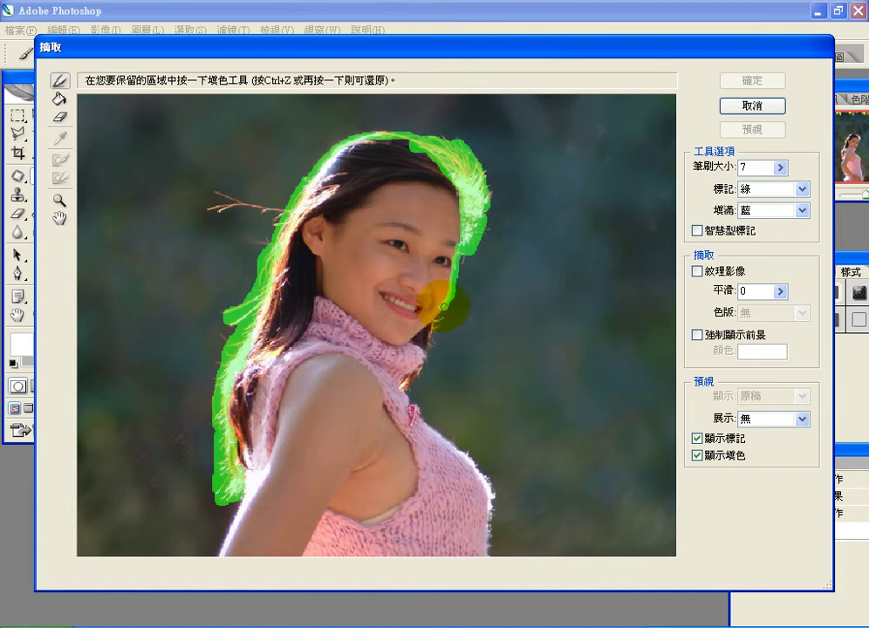
mouse_move(436, 329)
mouse_down()
mouse_move(404, 389)
mouse_move(422, 376)
mouse_move(412, 401)
mouse_up()
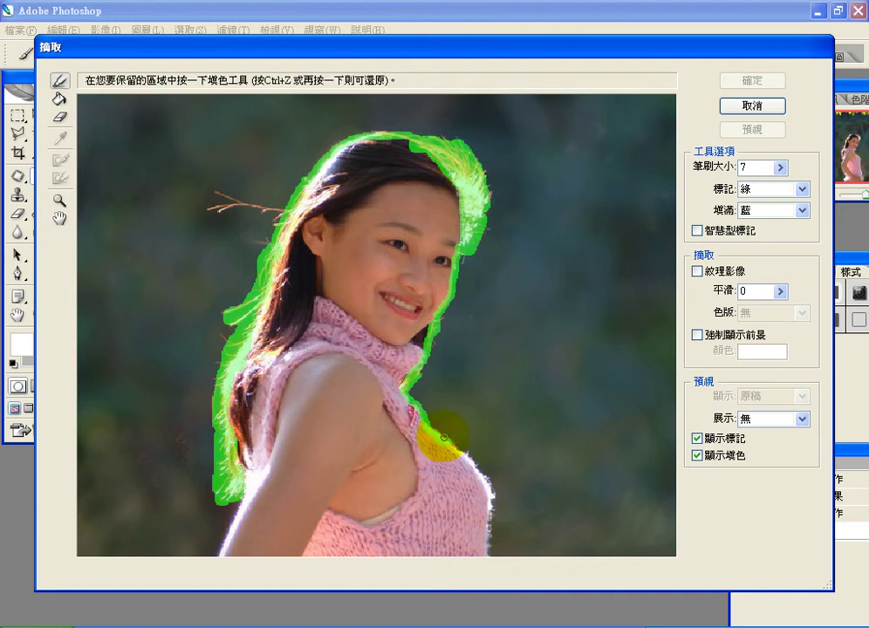
- Continue the edge highlight along the chest of the pink sweater
key(space)
drag(444, 416, 381, 246)
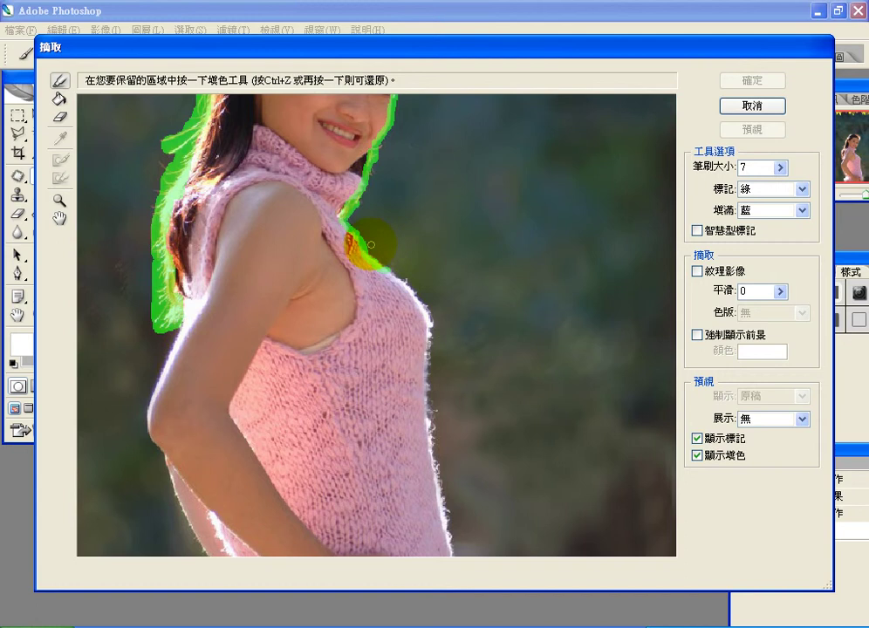
key(space)
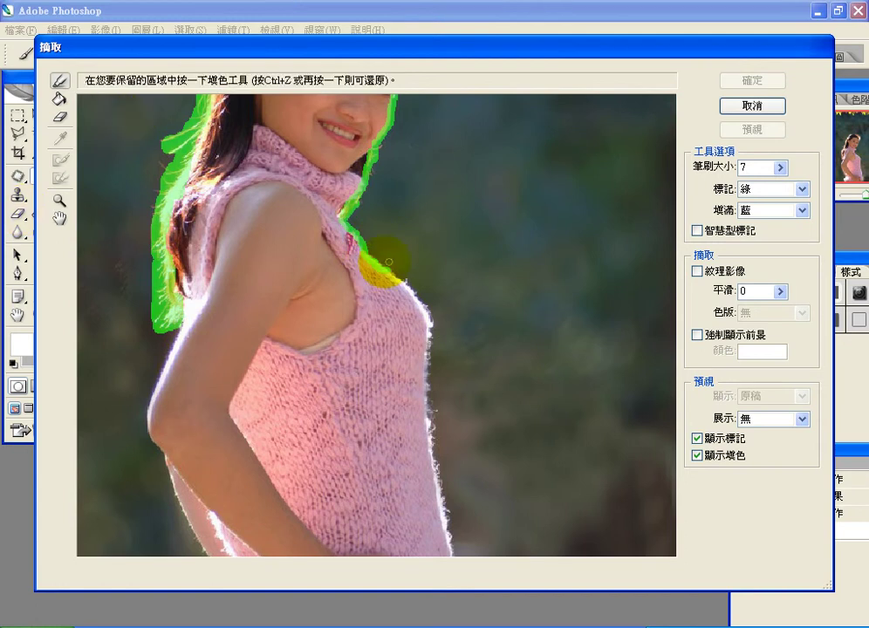
click(60, 200)
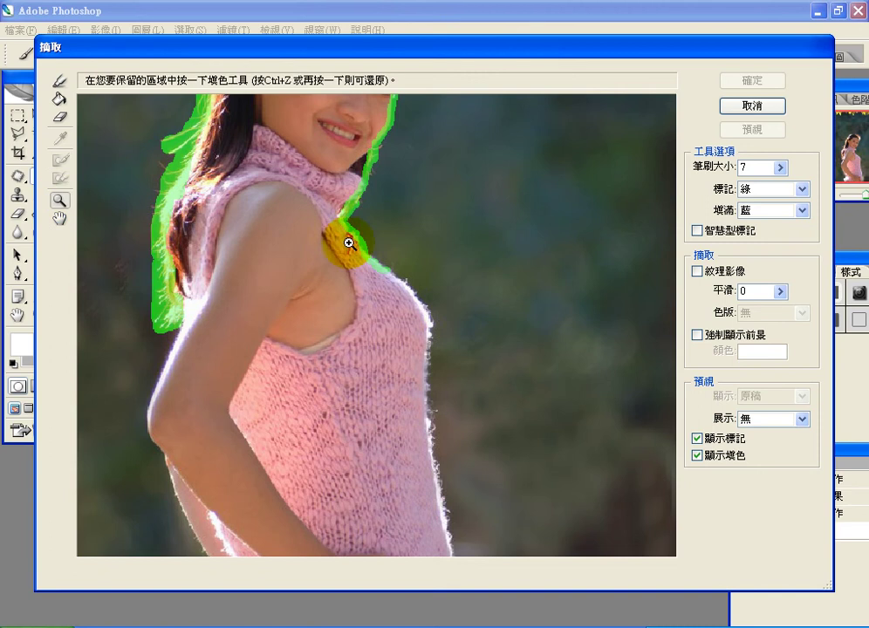
click(349, 242)
click(59, 81)
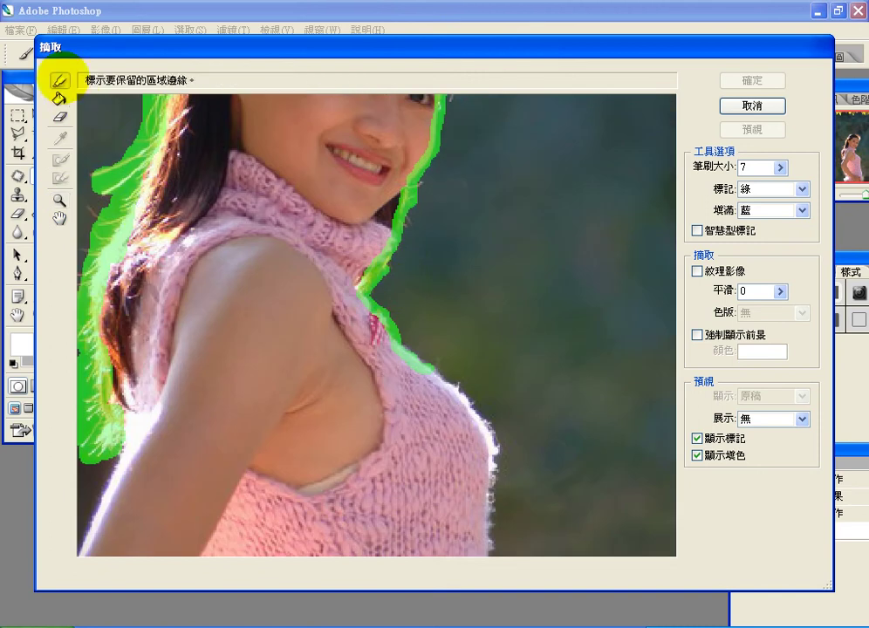
click(59, 98)
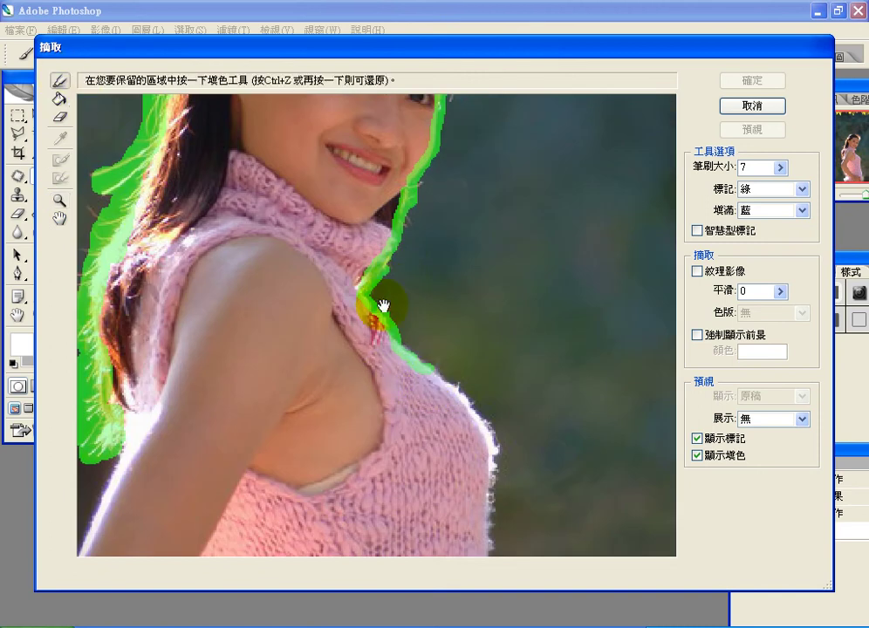
mouse_move(383, 306)
mouse_down()
mouse_move(353, 264)
mouse_move(414, 312)
mouse_move(441, 359)
mouse_move(443, 527)
mouse_up()
- Highlight the sweater's front edge from below the chest down past the hem to the skirt at the photo's lower border
key(space)
drag(391, 321, 350, 122)
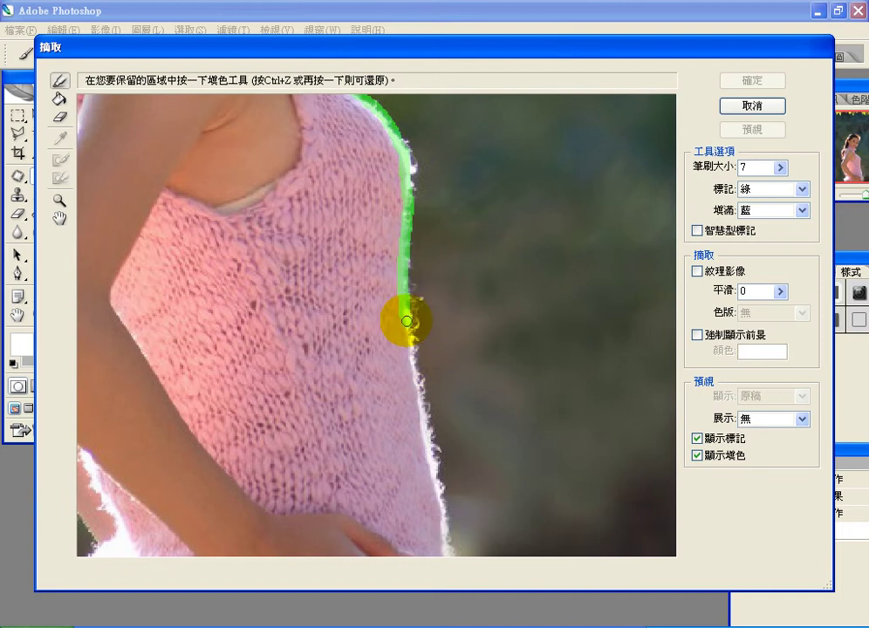
mouse_move(401, 315)
mouse_down()
mouse_move(411, 369)
mouse_move(439, 457)
mouse_move(448, 560)
mouse_up()
drag(431, 475, 431, 305)
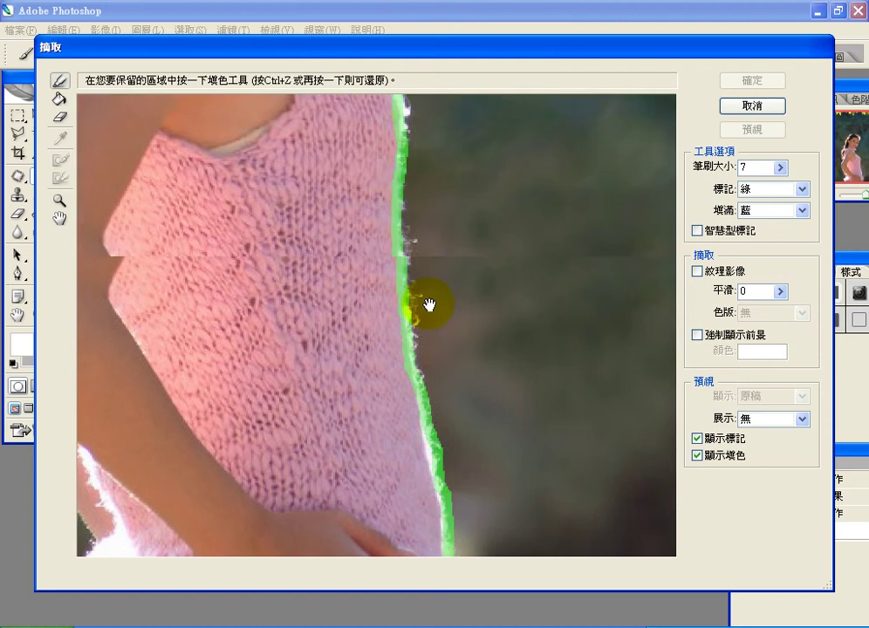
mouse_move(444, 433)
mouse_down()
mouse_move(451, 462)
mouse_move(441, 519)
mouse_move(438, 513)
mouse_up()
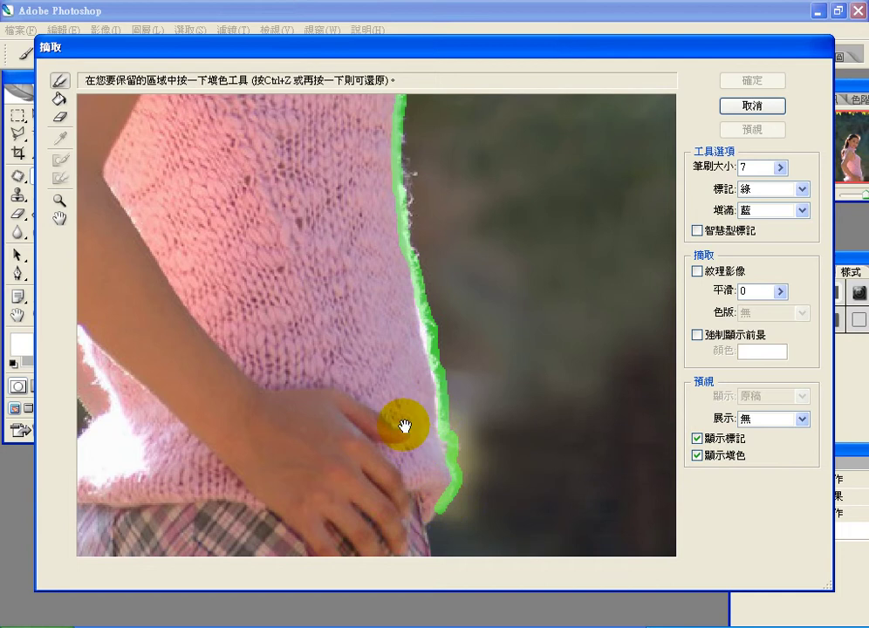
drag(405, 274, 408, 277)
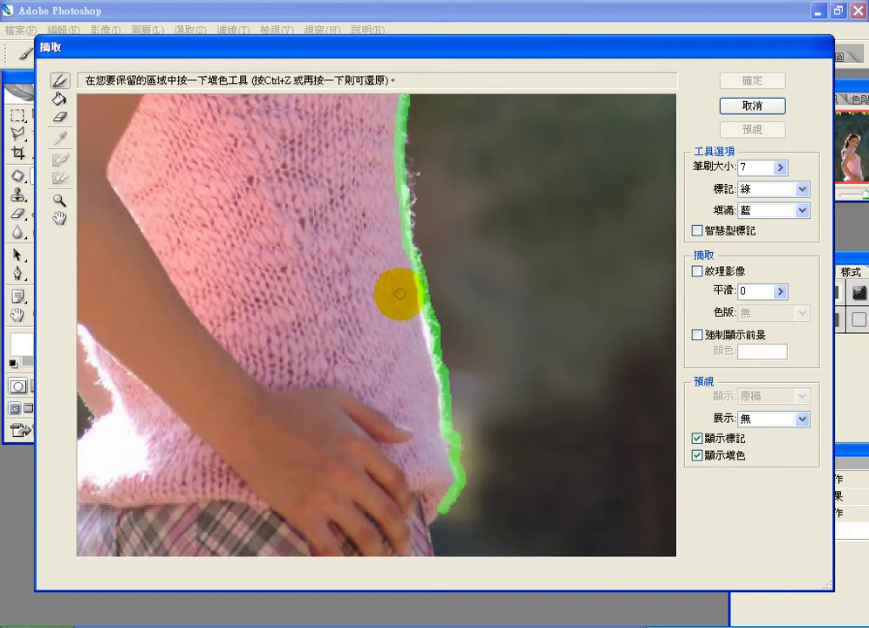
drag(442, 508, 430, 551)
- Highlight the back edge from the skirt up along the arm to the hair, erasing the stray stroke beside the elbow
key(space)
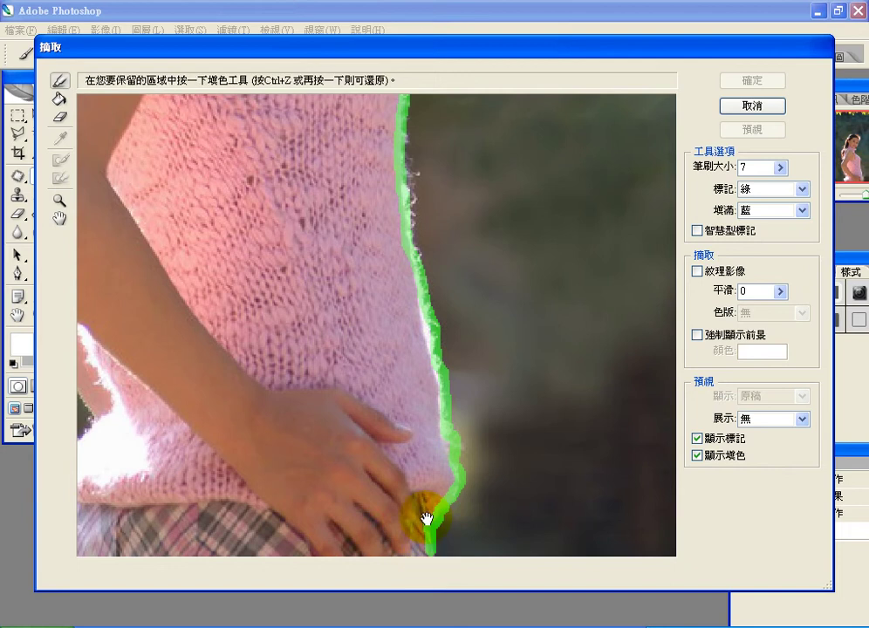
drag(423, 471, 420, 470)
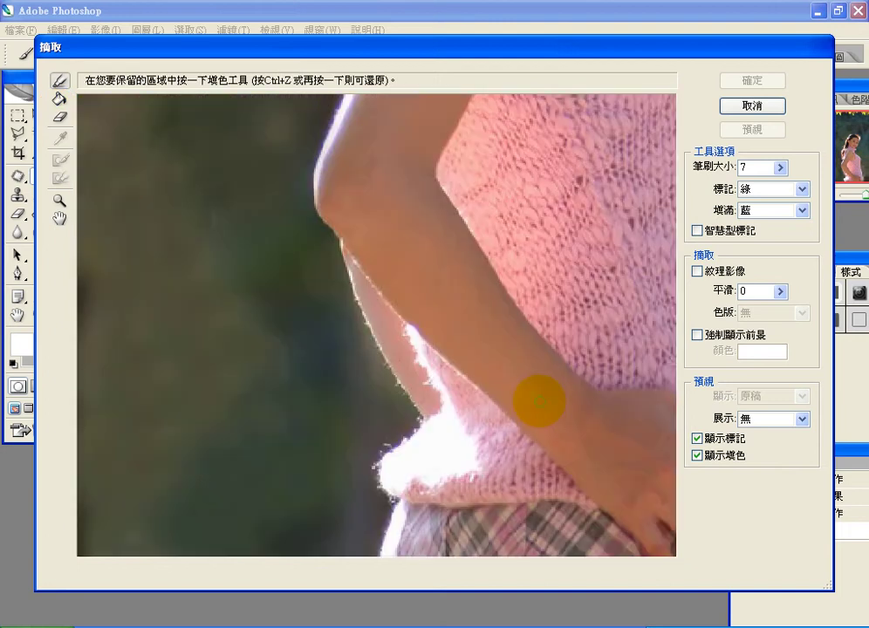
mouse_move(378, 554)
mouse_down()
mouse_move(394, 502)
mouse_move(380, 488)
mouse_move(380, 463)
mouse_move(424, 421)
mouse_move(364, 320)
mouse_move(340, 237)
mouse_move(333, 382)
mouse_up()
click(60, 116)
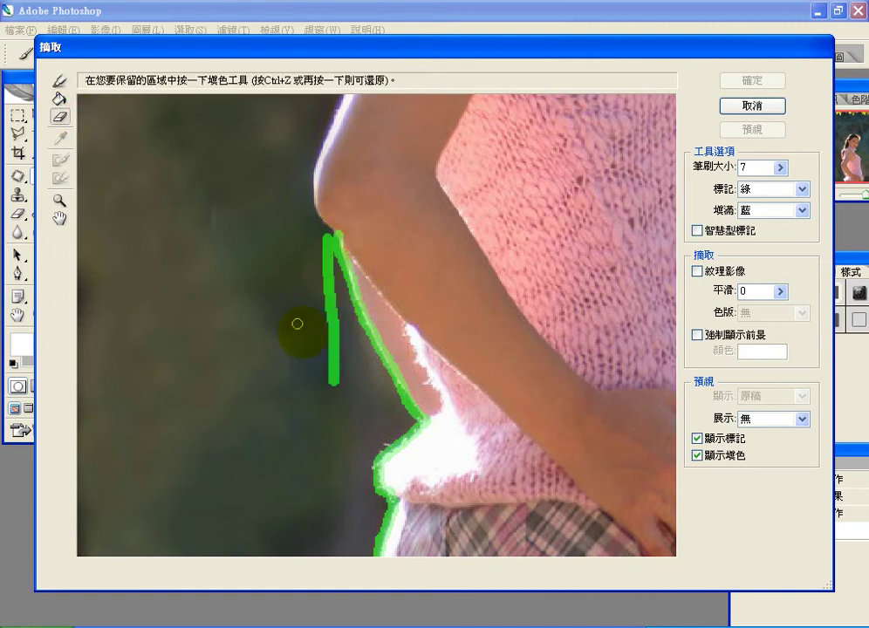
mouse_move(333, 377)
mouse_down()
mouse_move(341, 345)
mouse_move(338, 358)
mouse_move(336, 304)
mouse_move(328, 299)
mouse_move(318, 231)
mouse_move(332, 281)
mouse_move(324, 233)
mouse_up()
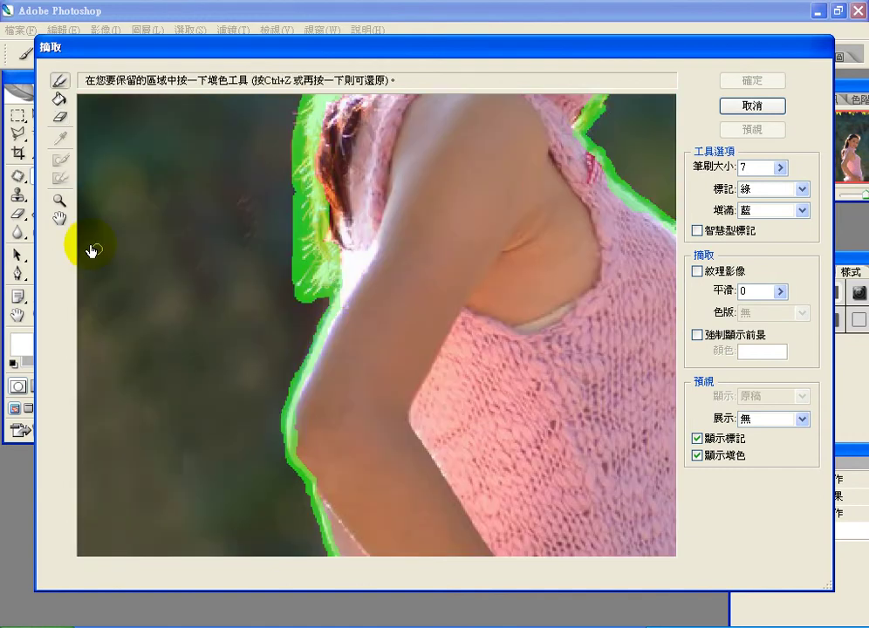
- Fill the outlined figure as the area to keep and preview the extraction
click(59, 218)
double_click(54, 220)
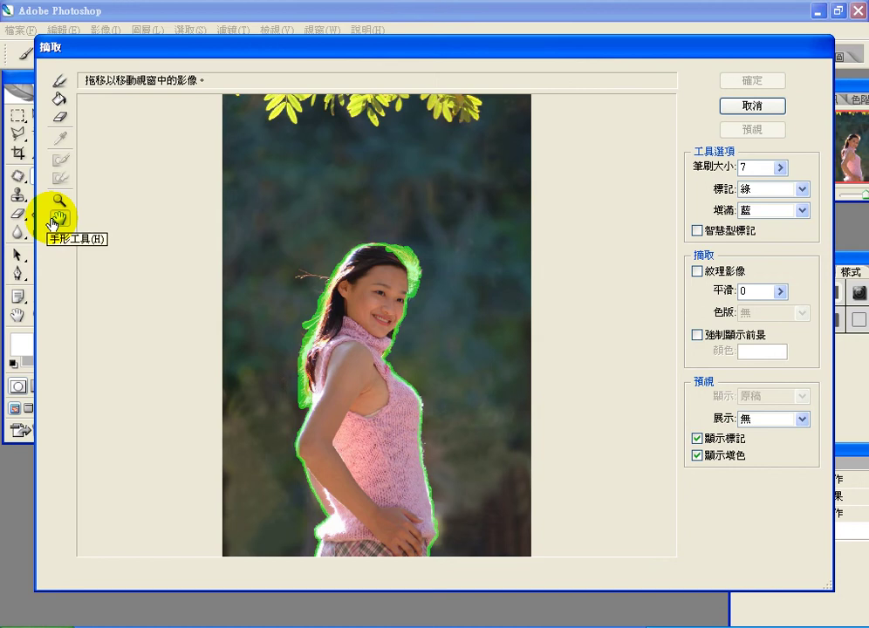
click(58, 98)
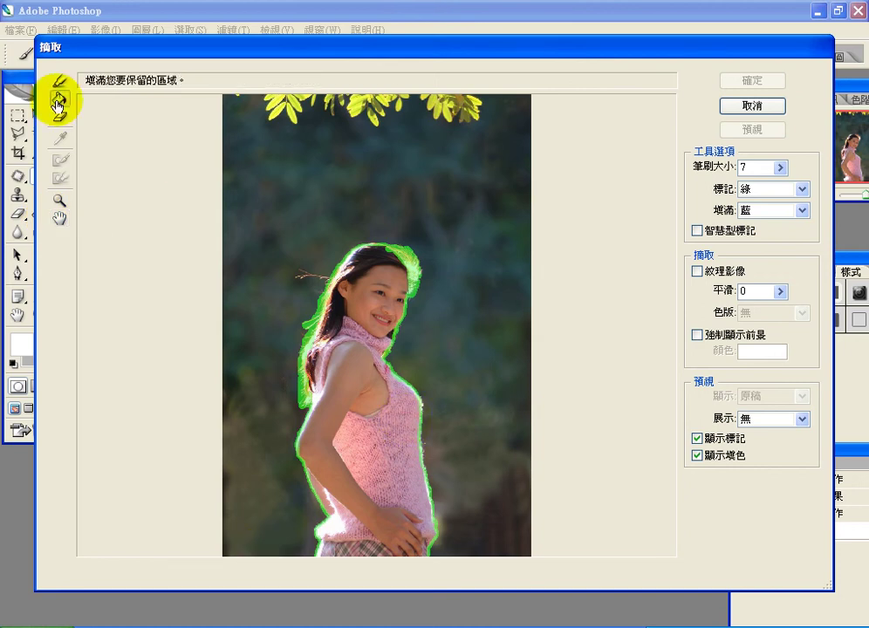
click(335, 376)
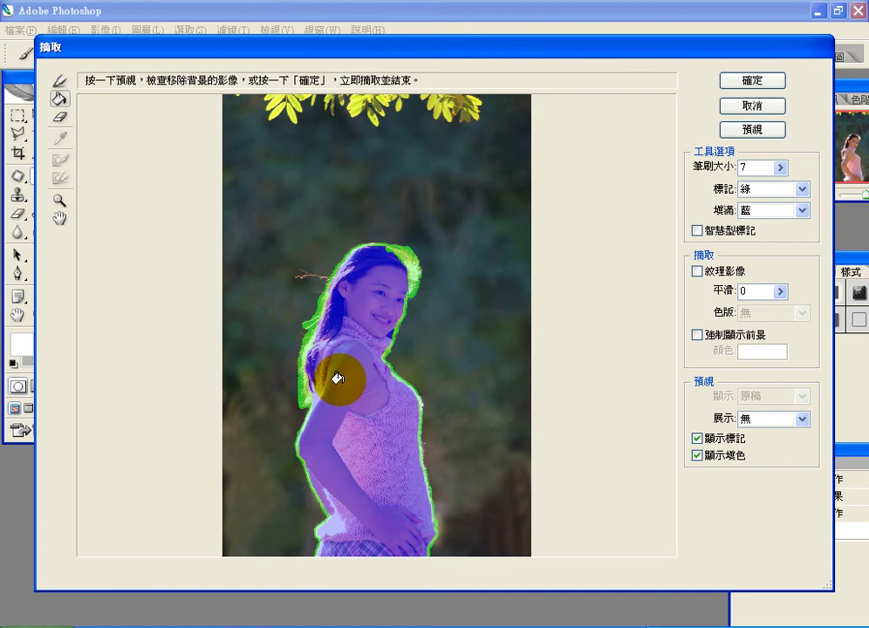
click(732, 129)
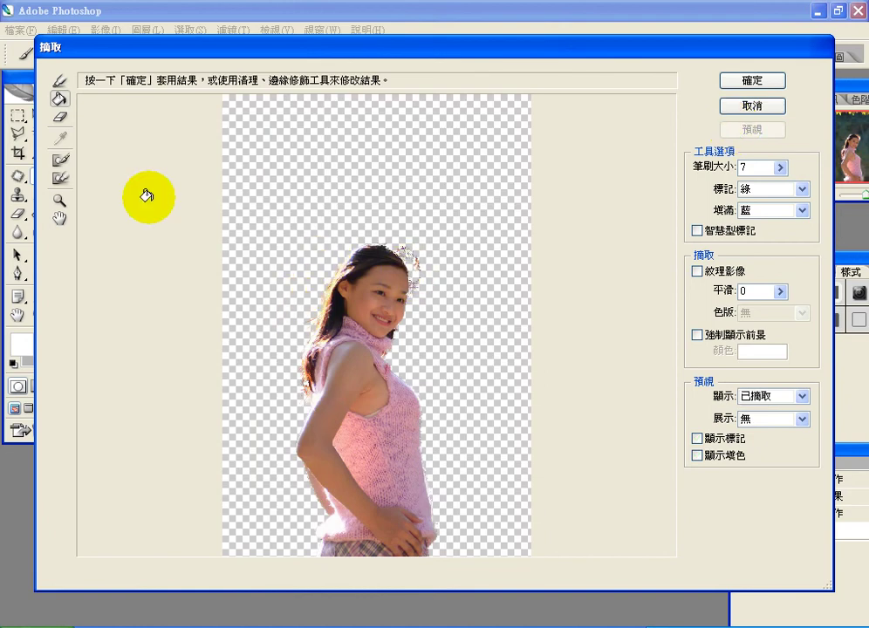
- Restore missing hair detail on the head with the Cleanup tool in opaque mode and apply the extraction
click(59, 199)
drag(301, 210, 466, 330)
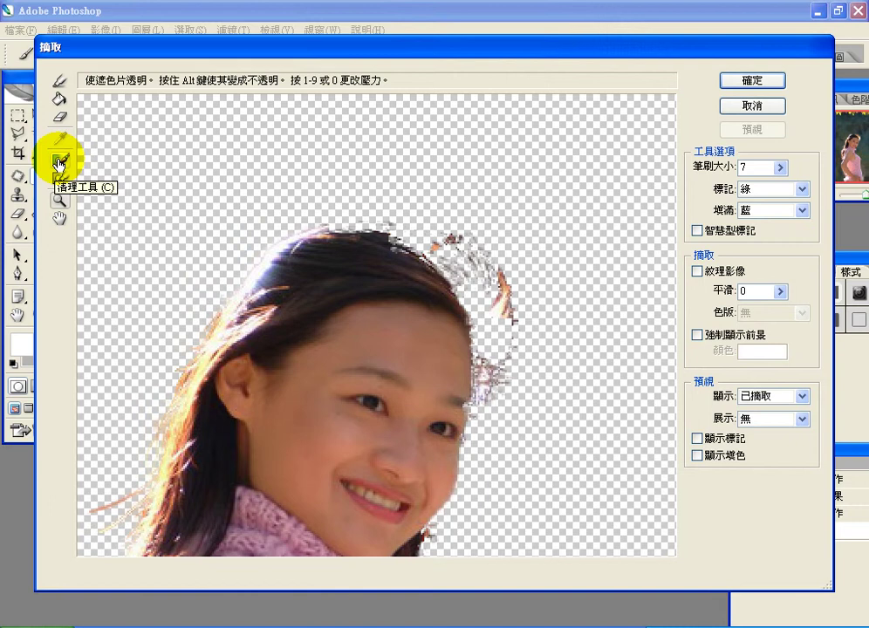
click(59, 161)
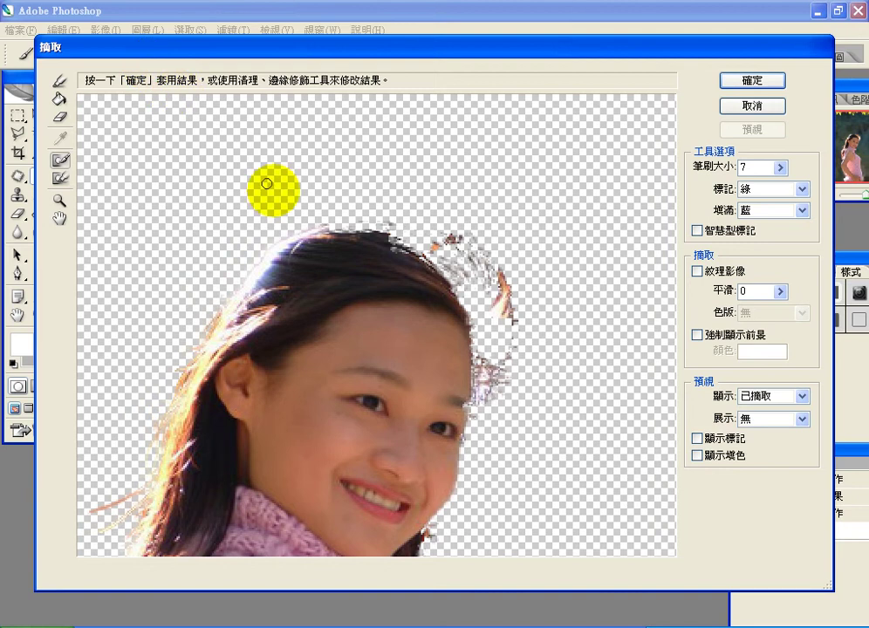
key(alt)
mouse_move(425, 274)
mouse_down()
mouse_move(388, 250)
mouse_move(399, 243)
mouse_move(393, 234)
mouse_move(462, 279)
mouse_move(453, 253)
mouse_move(471, 277)
mouse_move(445, 273)
mouse_up()
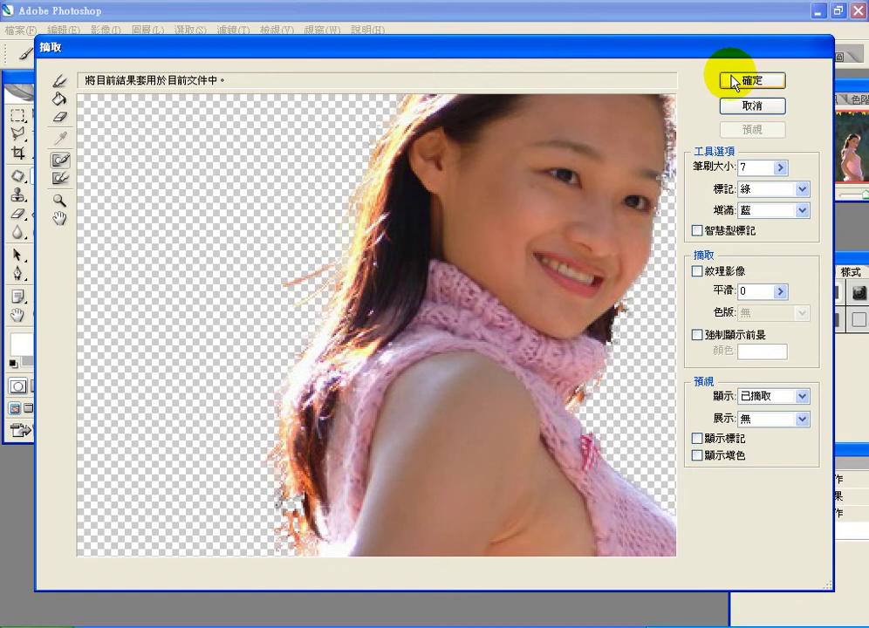
click(735, 81)
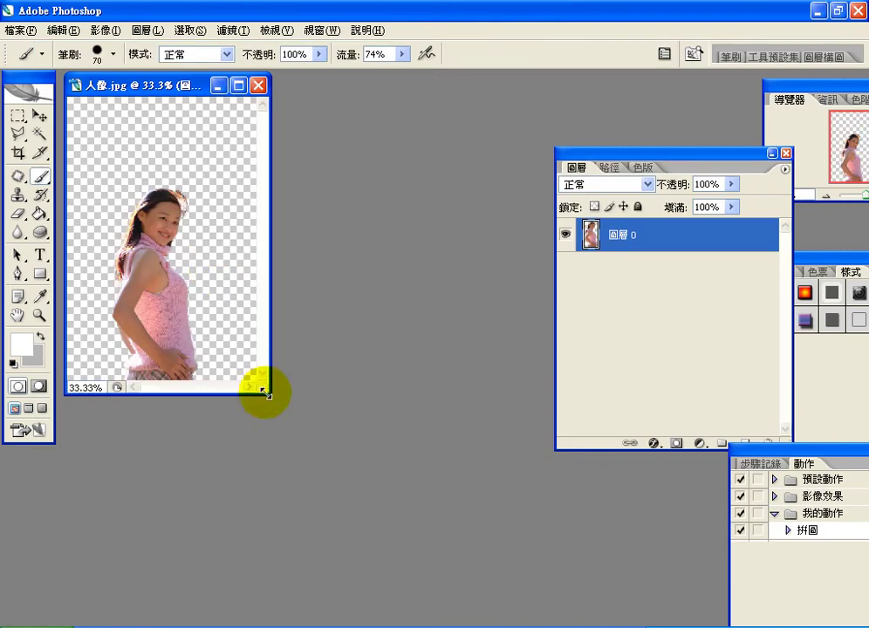
- Enlarge the document window and crop the image closely around the woman to about 396 x 713 pixels
drag(266, 391, 452, 565)
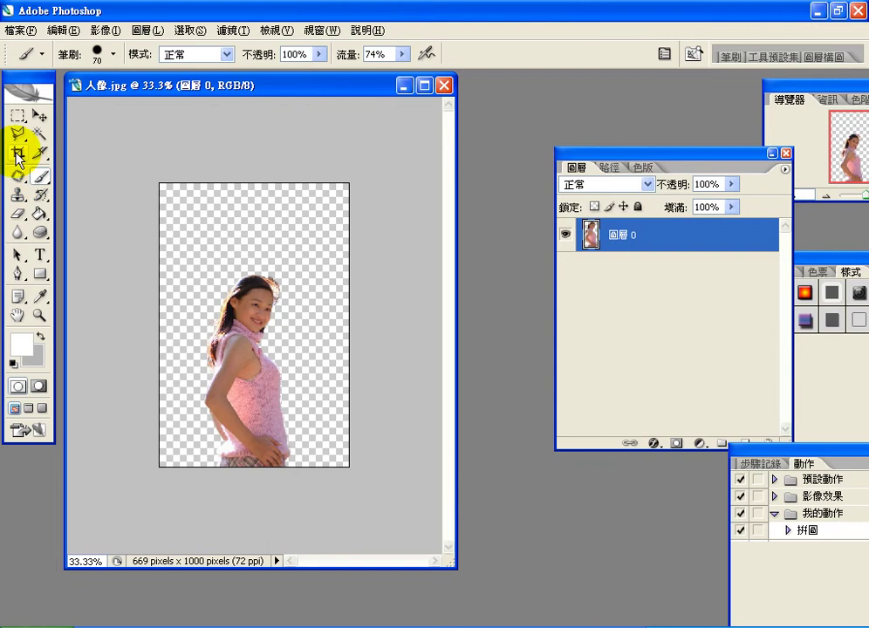
click(18, 153)
drag(199, 265, 300, 471)
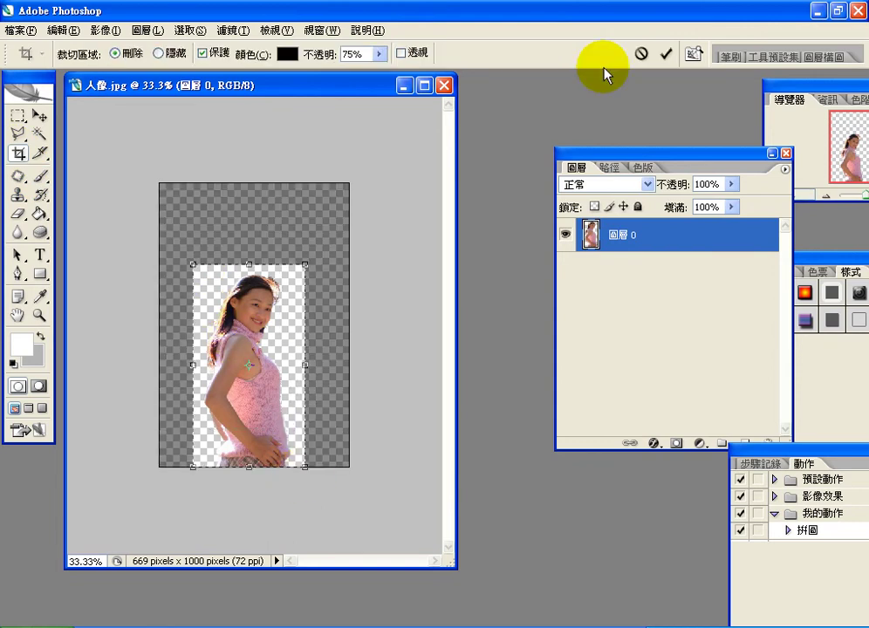
click(665, 56)
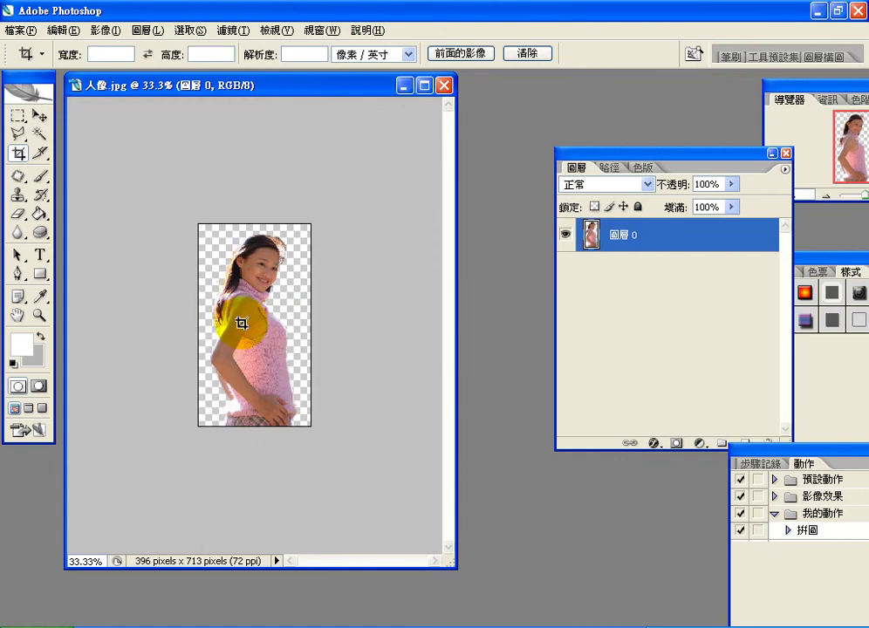
- Resize the cropped image to 200 pixels wide and 360 pixels high, keeping its proportions
click(132, 33)
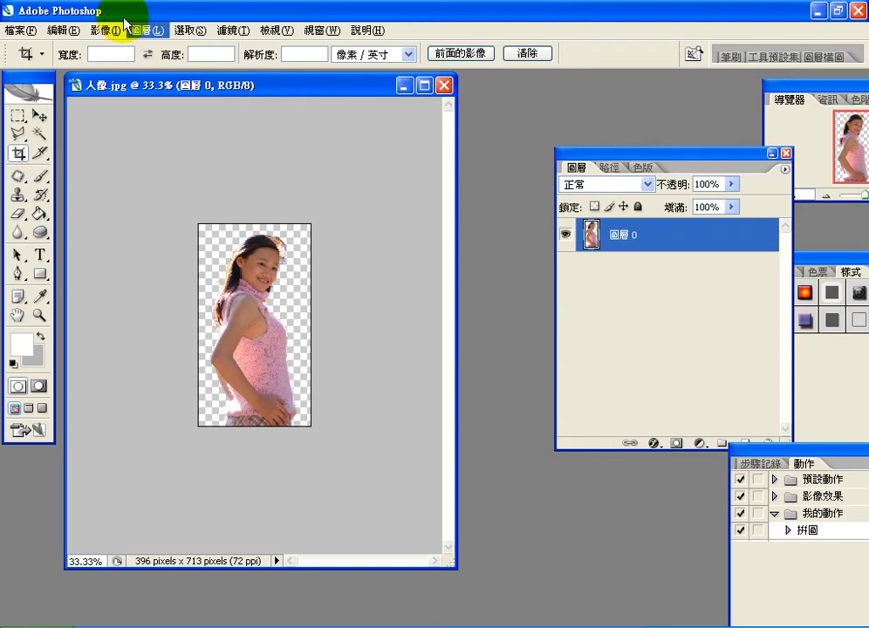
click(106, 30)
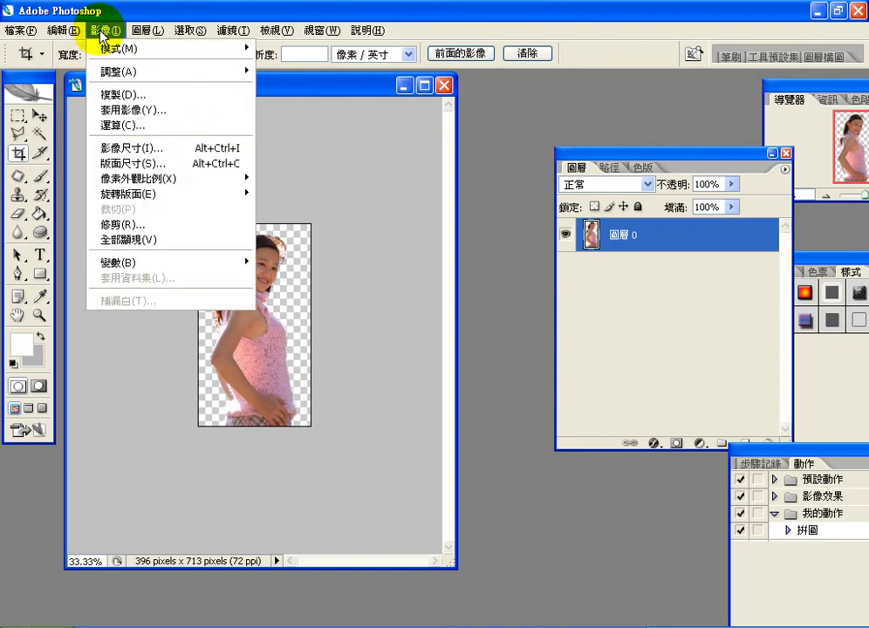
click(140, 148)
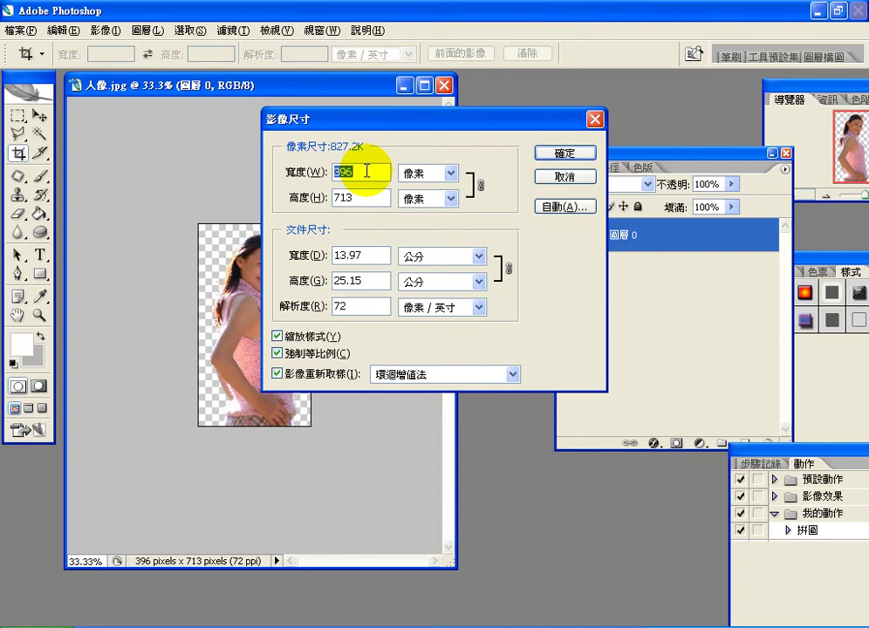
text(200)
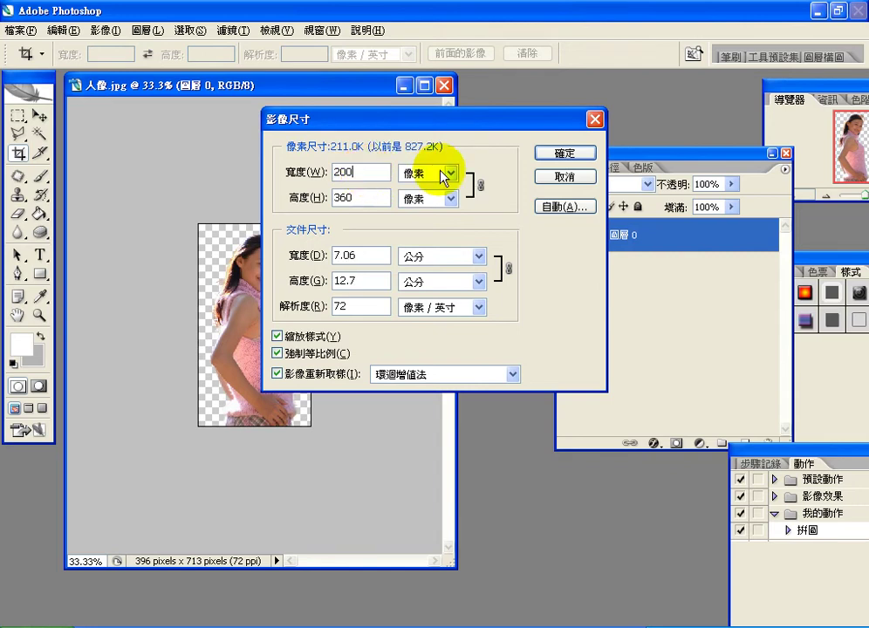
click(561, 157)
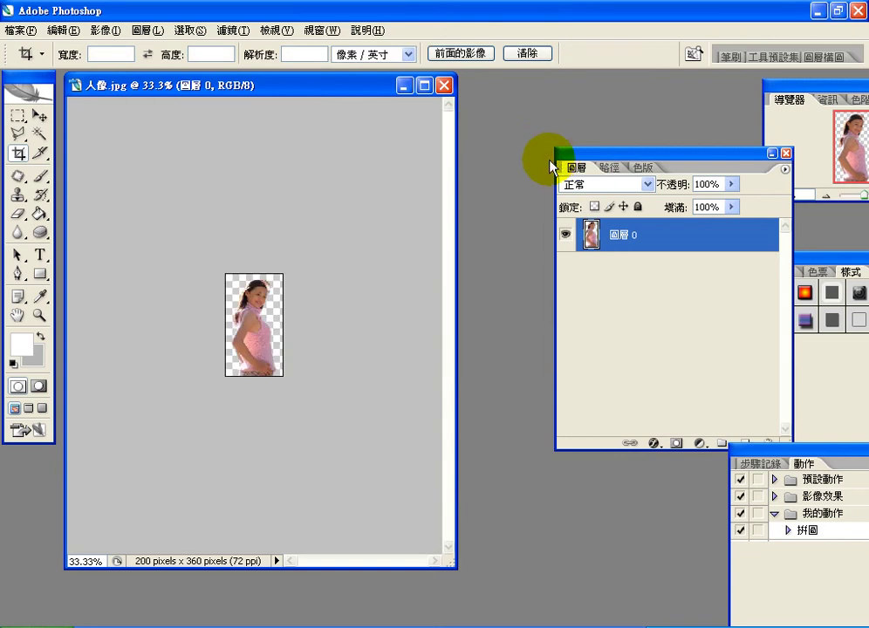
- Open Save for Web for the resized image and switch the output format to GIF
click(19, 29)
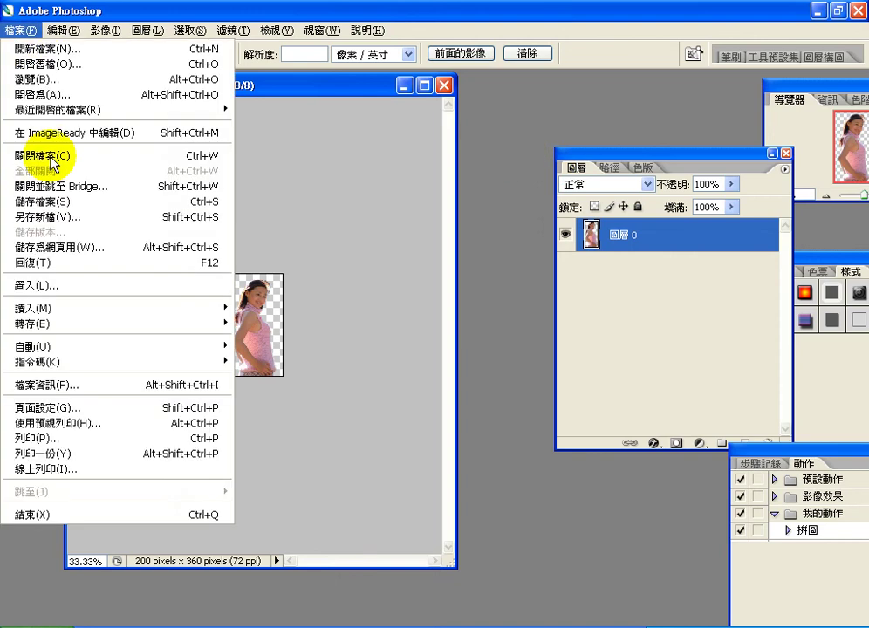
click(83, 248)
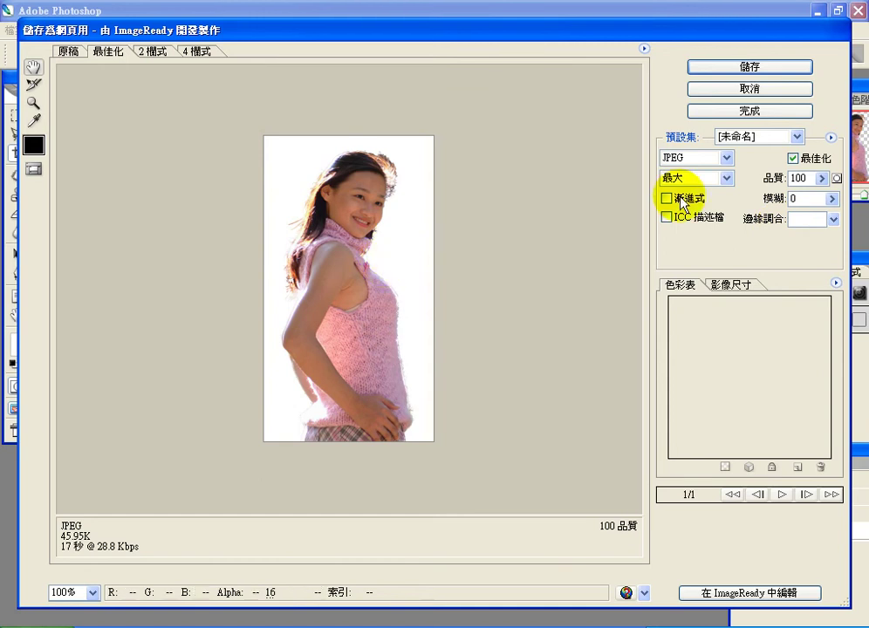
click(707, 160)
click(699, 174)
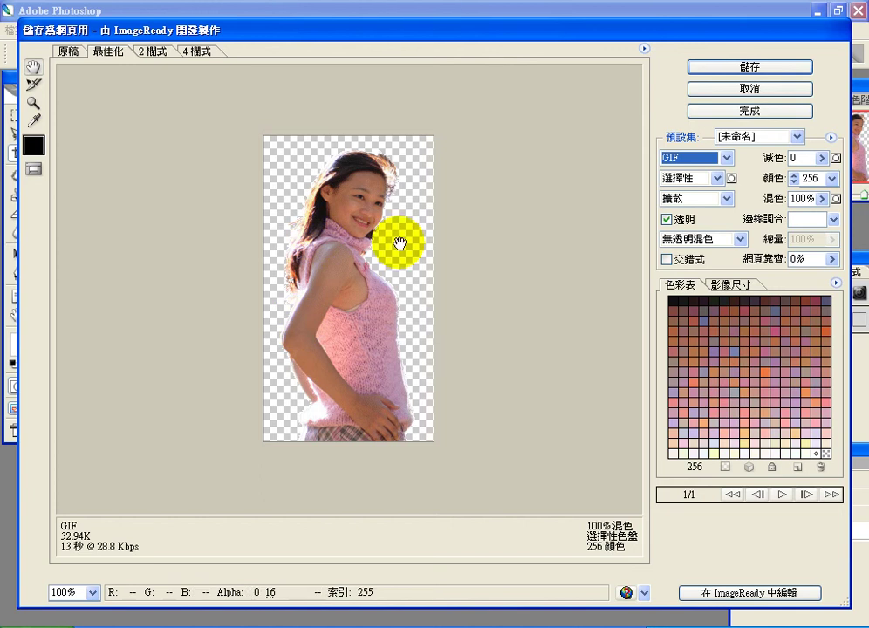
- Examine the hair edge at the neck and shoulder up close in the transparent GIF preview
click(796, 180)
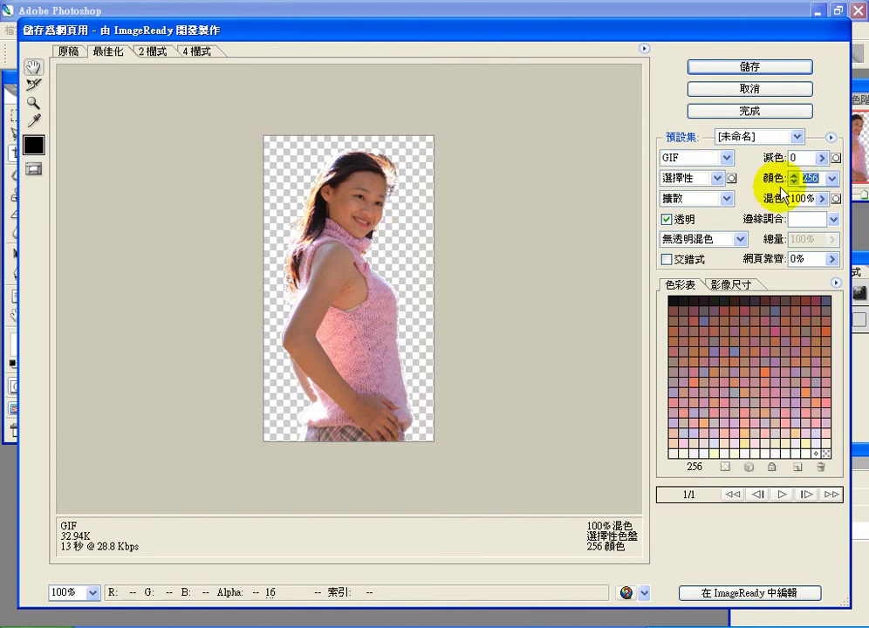
click(33, 103)
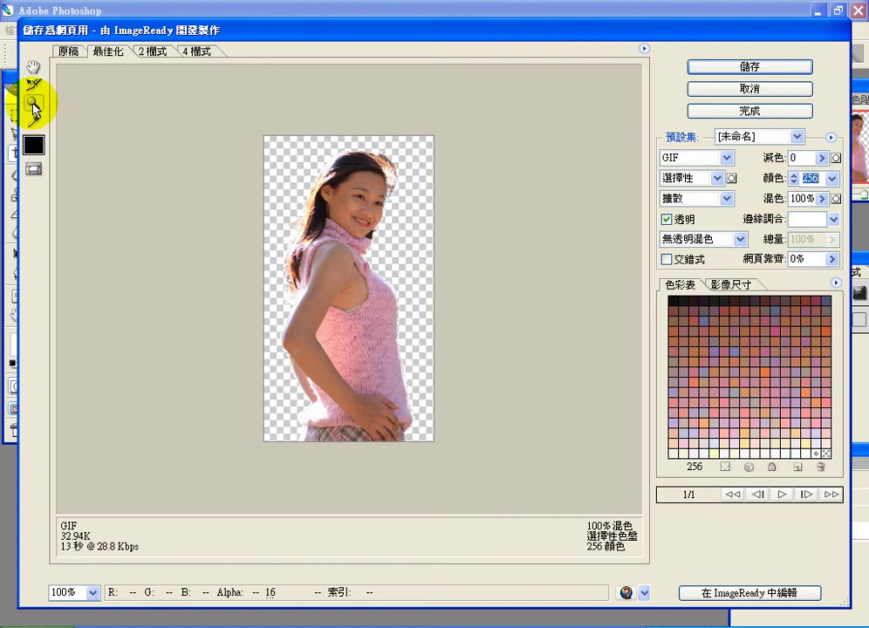
click(325, 275)
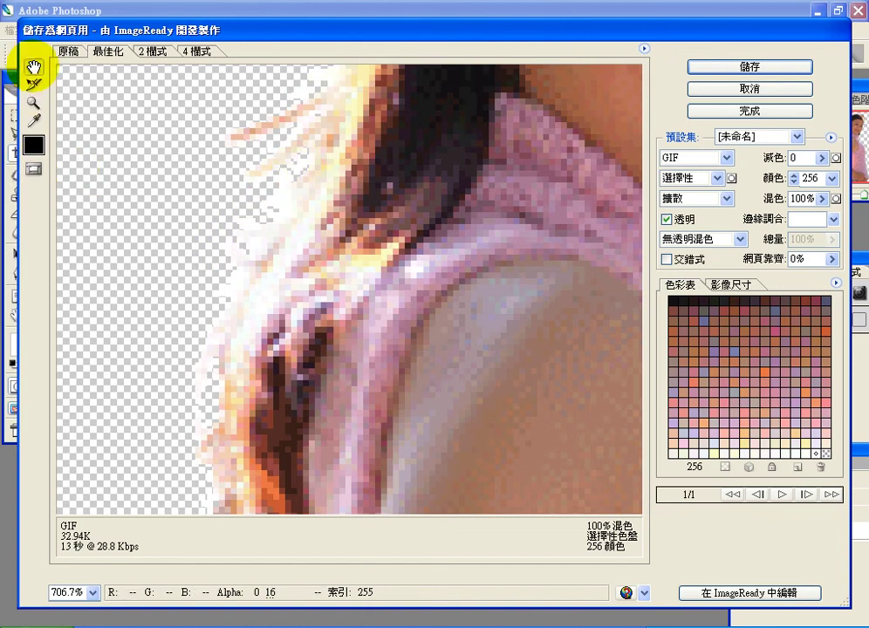
click(34, 67)
drag(358, 155, 295, 194)
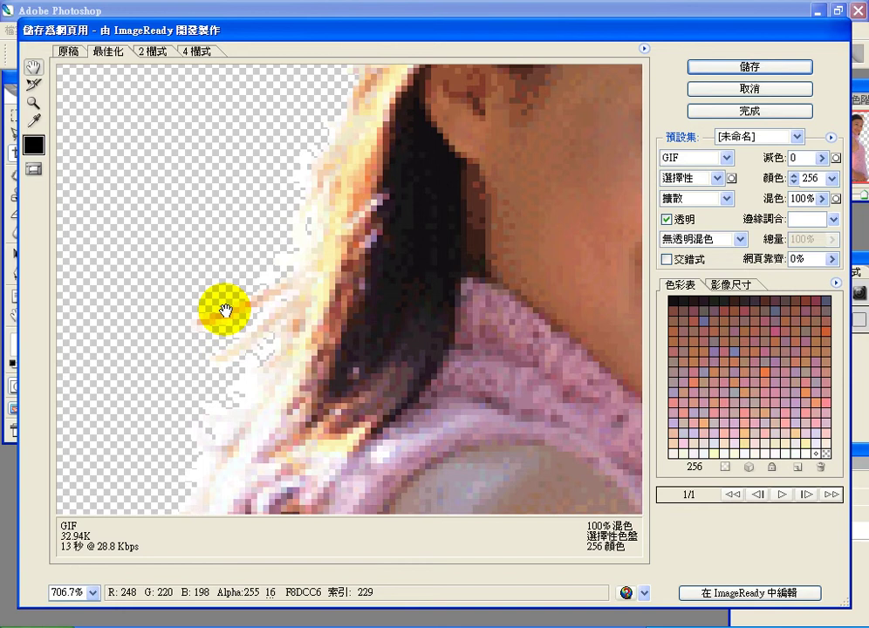
- Switch the output format to PNG-24 with transparency and save it as 人像.png in the Flash上課資料 folder on drive D
click(685, 159)
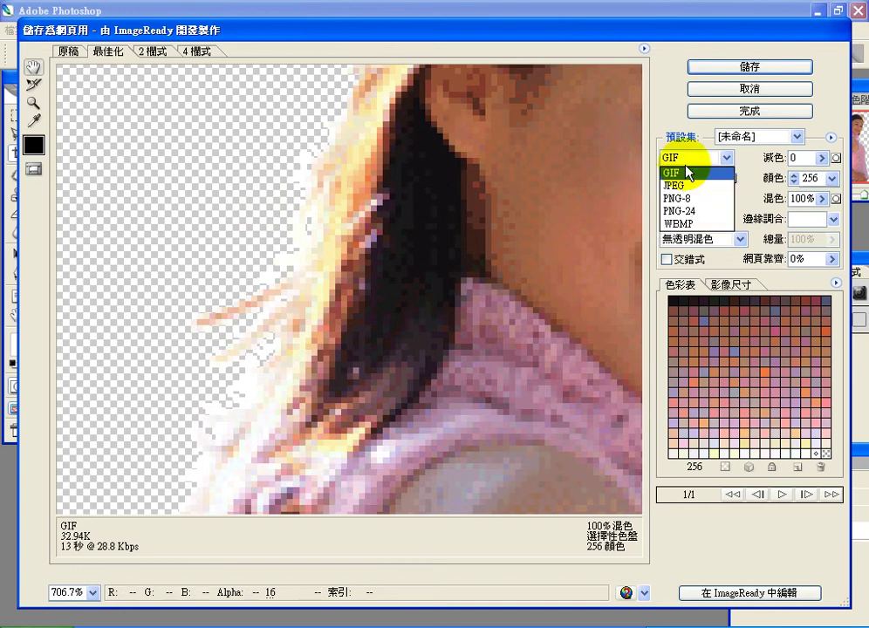
click(693, 210)
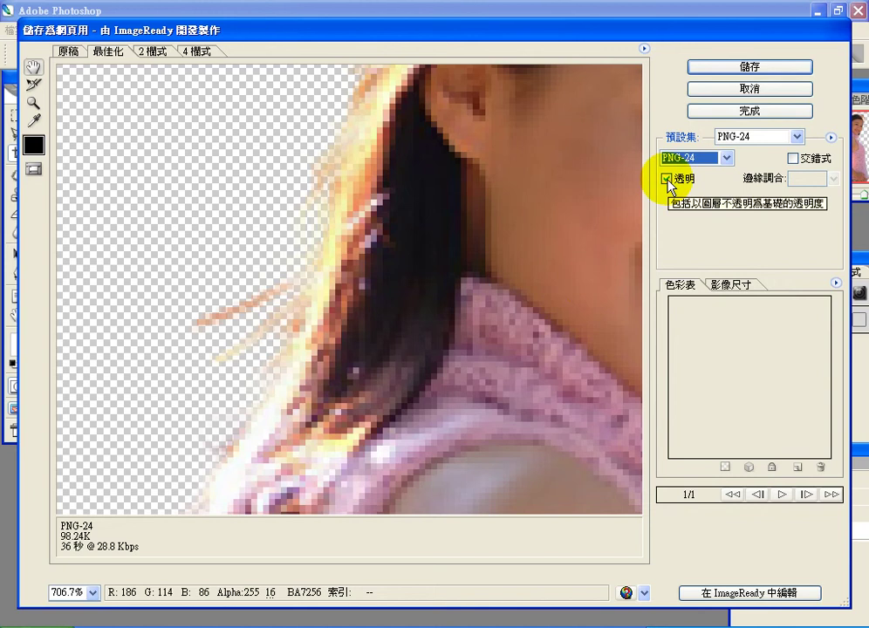
click(695, 70)
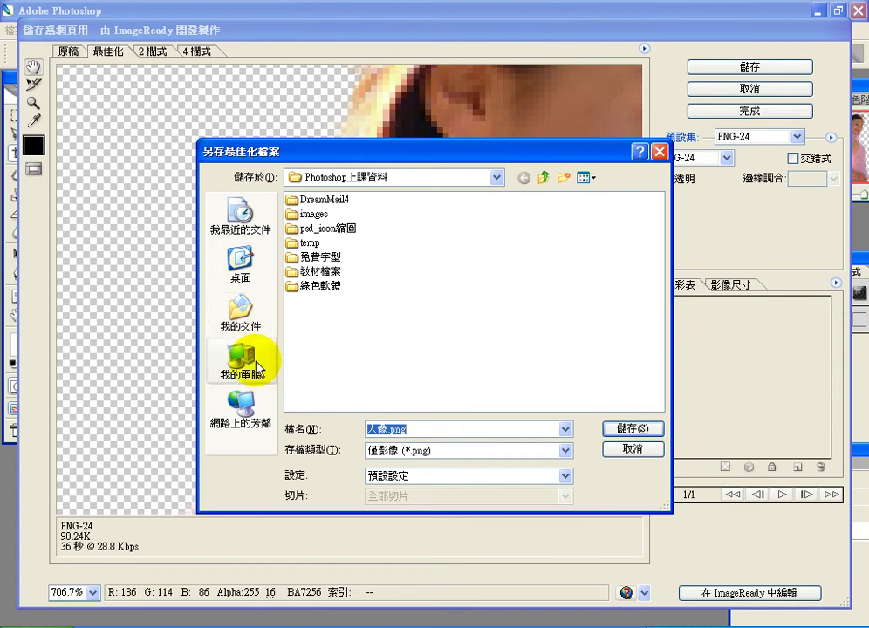
click(256, 367)
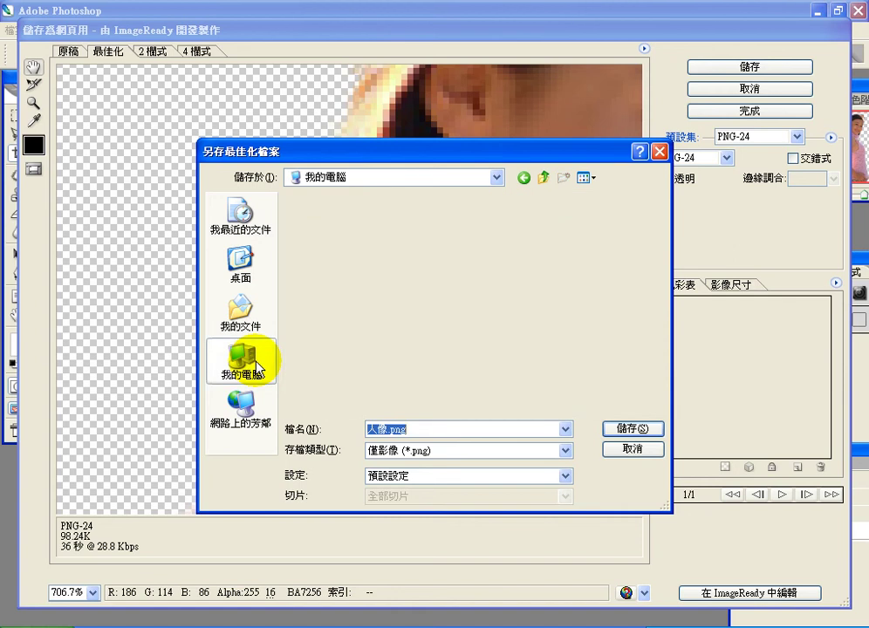
double_click(321, 228)
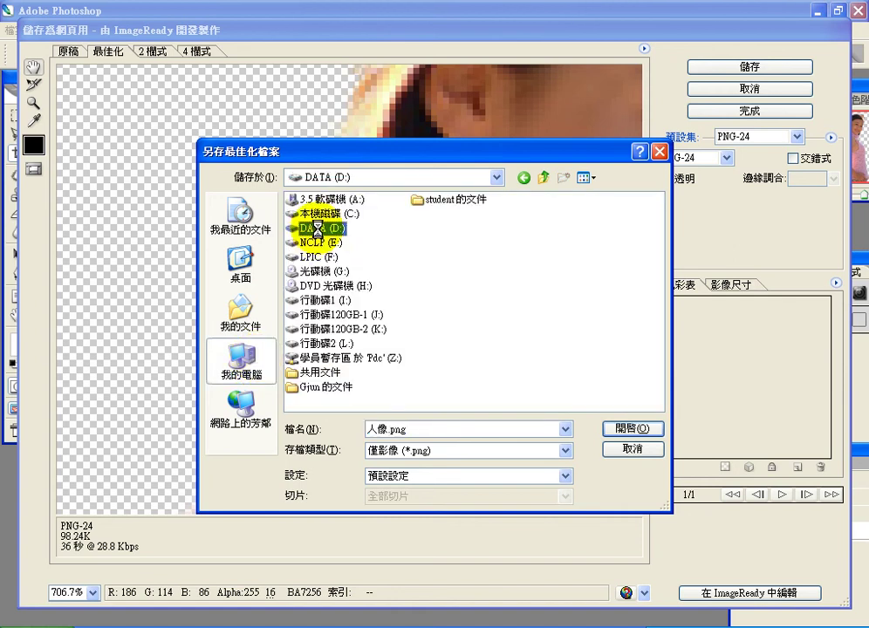
double_click(319, 256)
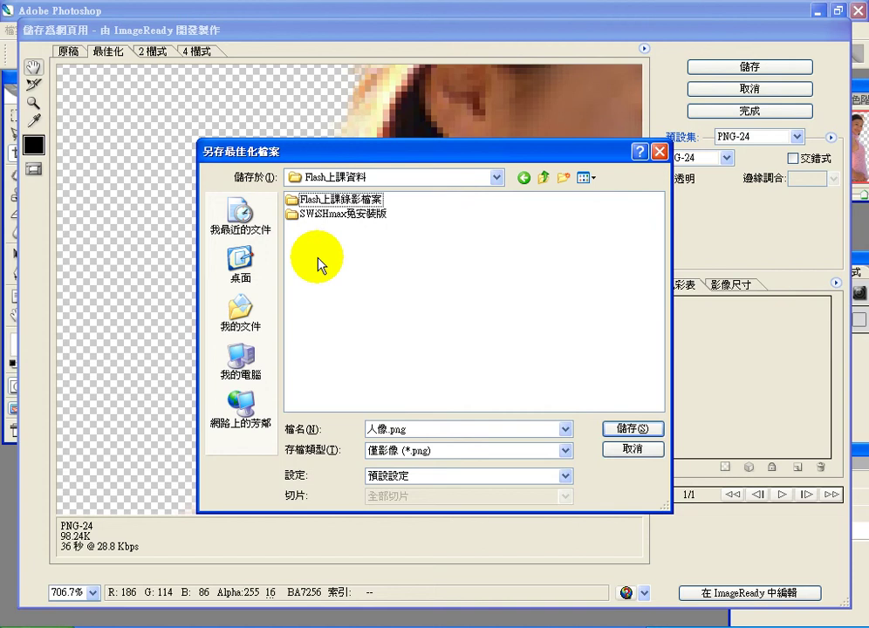
click(625, 428)
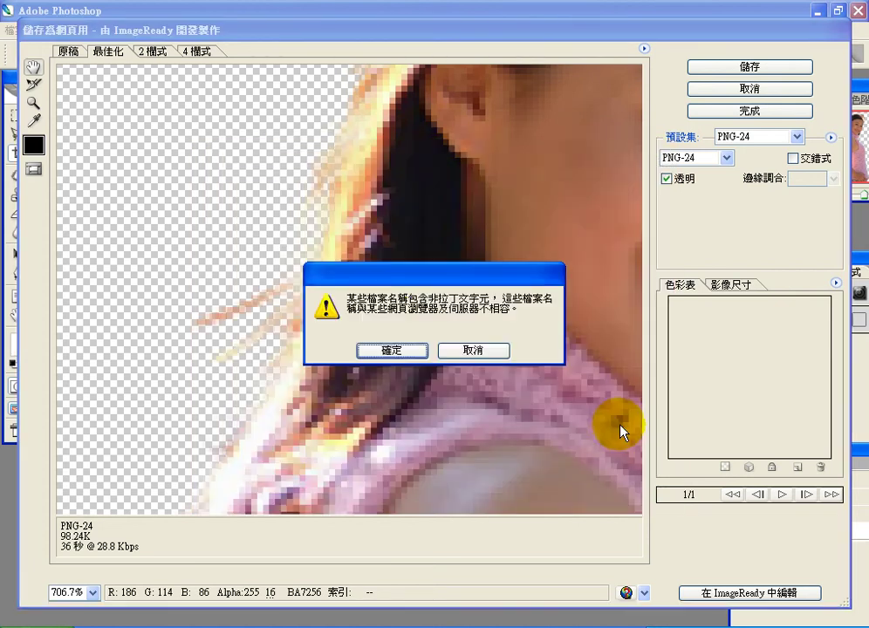
click(388, 352)
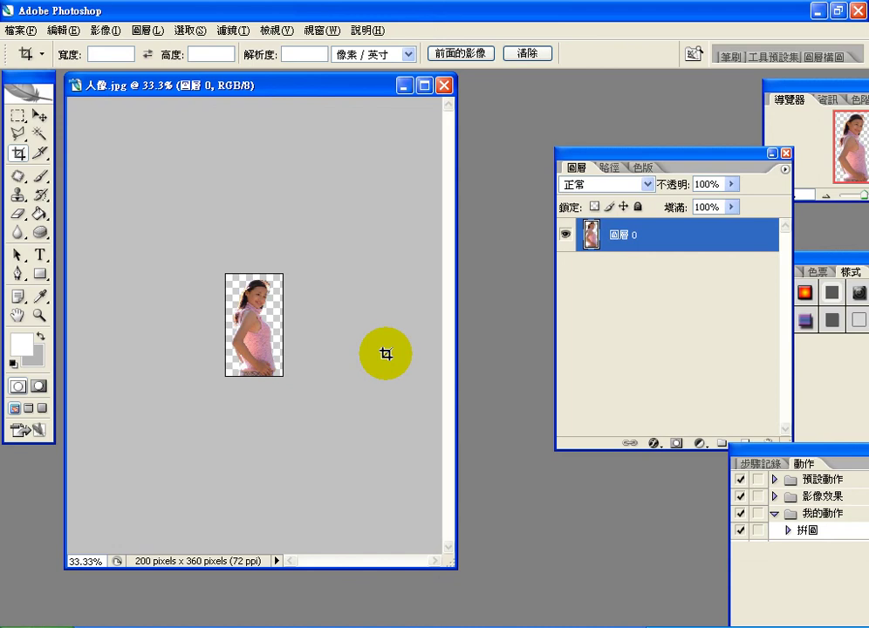
- Check the exported 人像.png in the Flash上課資料 folder and view the finished sample banner in Flash Player
key(alt+Tab)
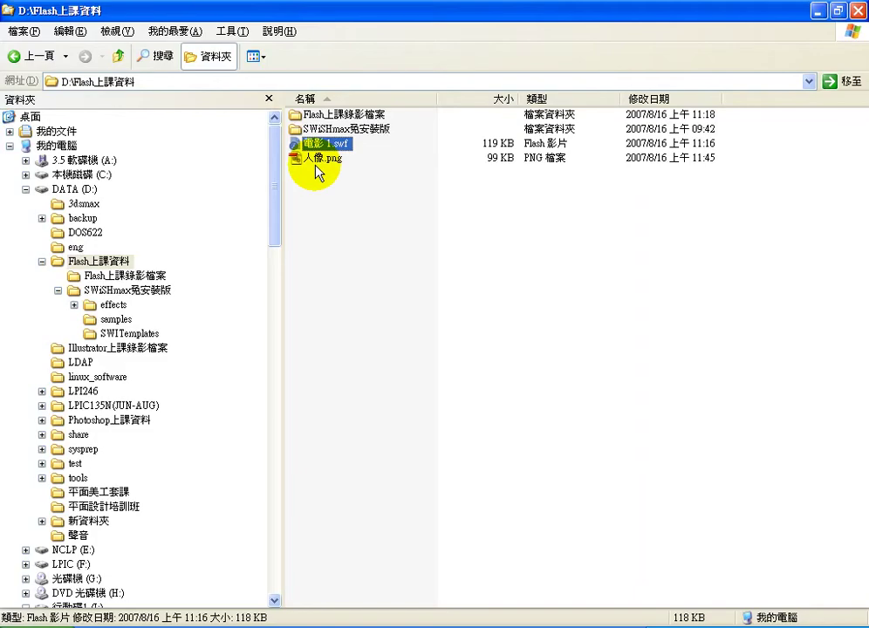
click(316, 160)
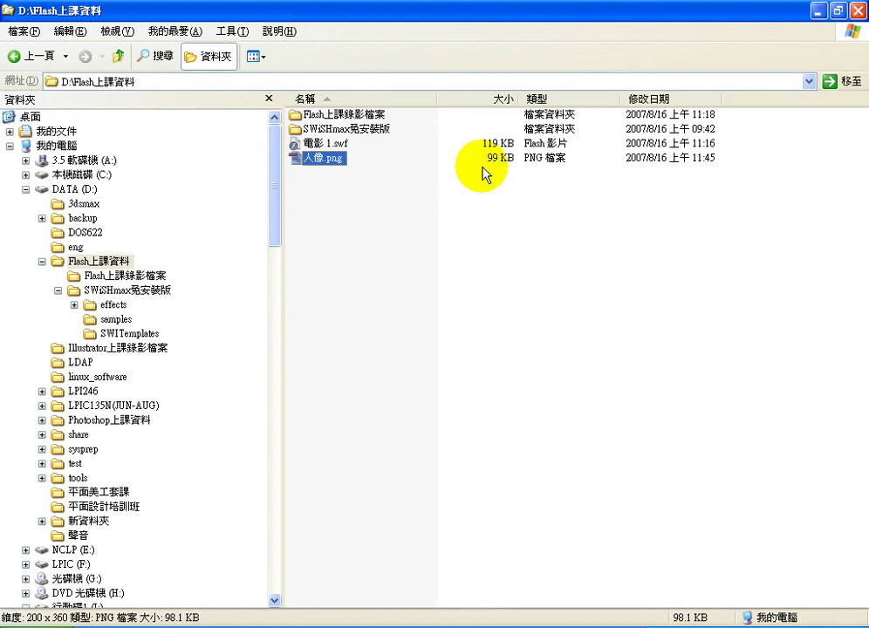
click(394, 625)
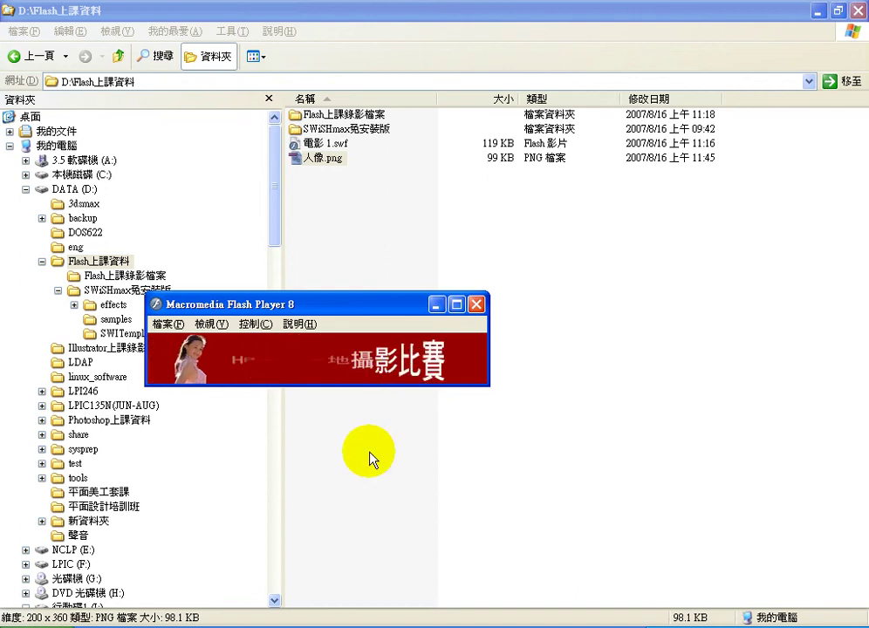
- Switch to SWiSHmax and start a new movie without saving the changes to 電影 1
key(alt+Tab)
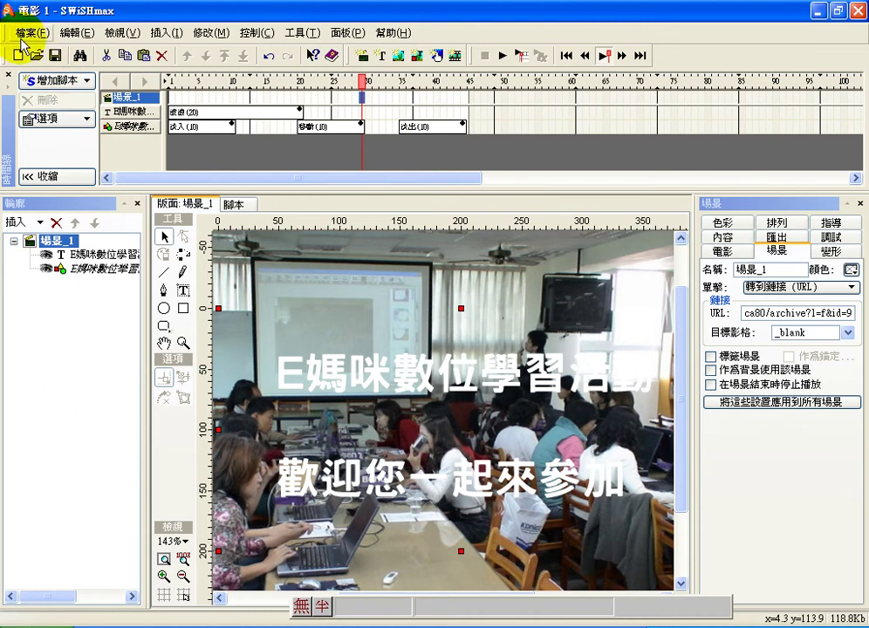
click(18, 55)
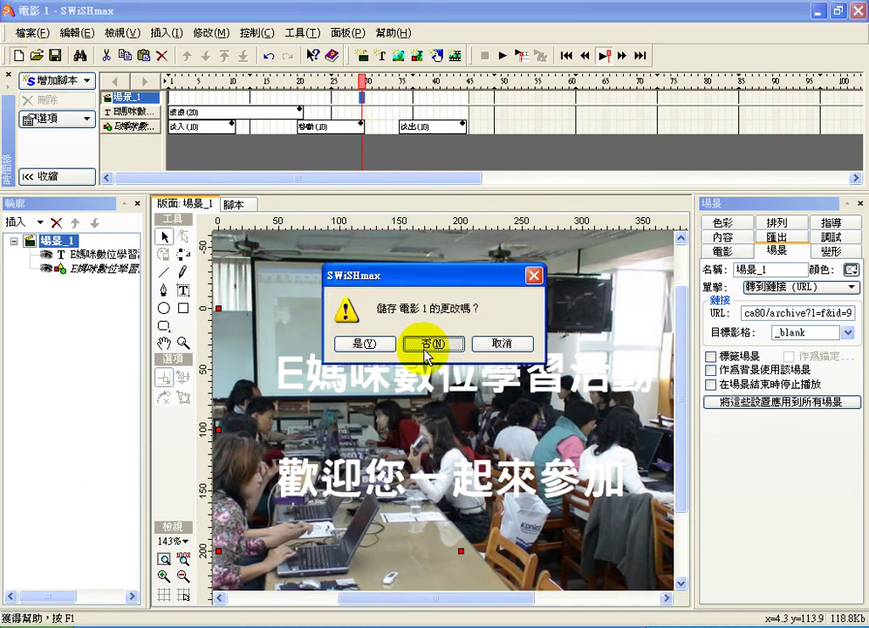
click(427, 343)
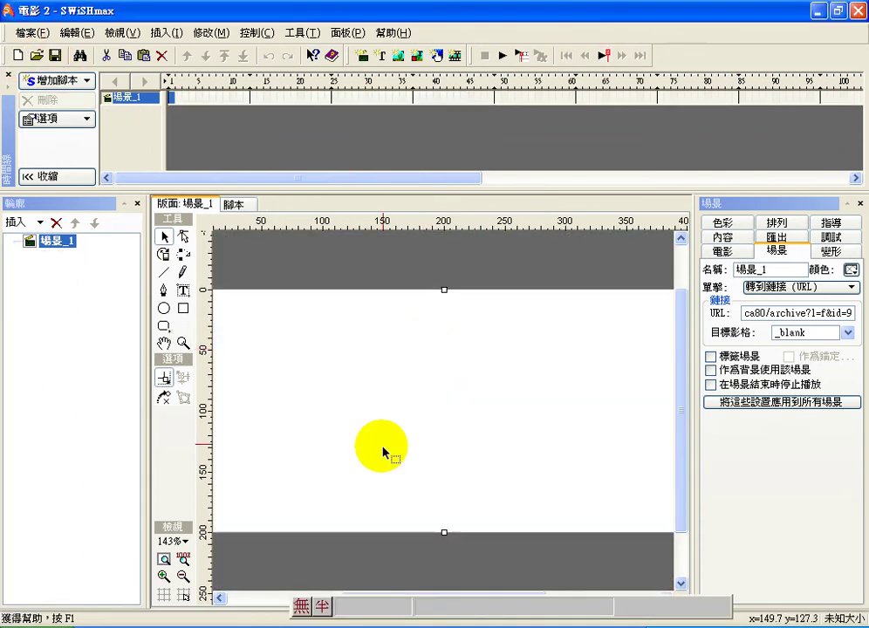
click(183, 559)
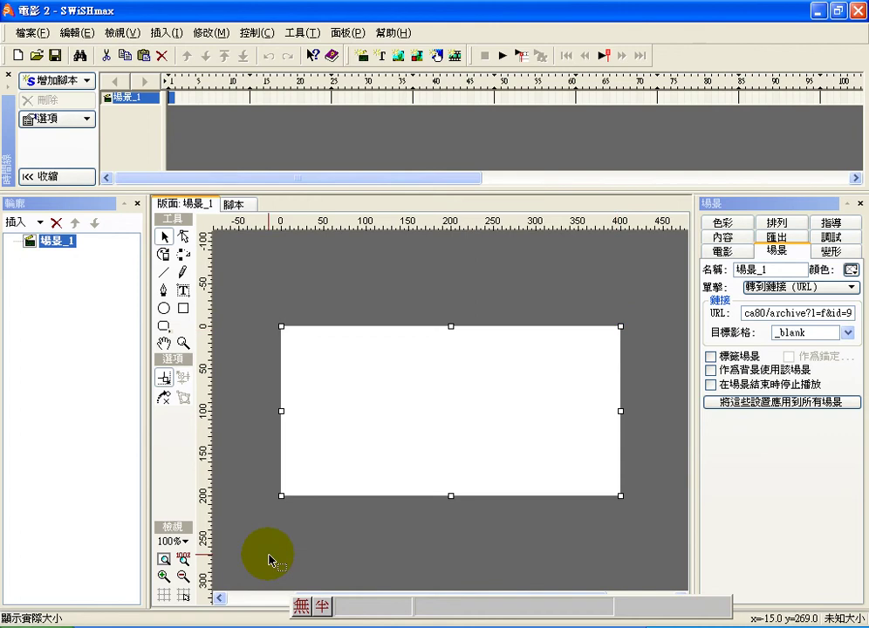
- Set the movie's height to 100 pixels and its background colour to dark red, consulting the sample banner
click(719, 251)
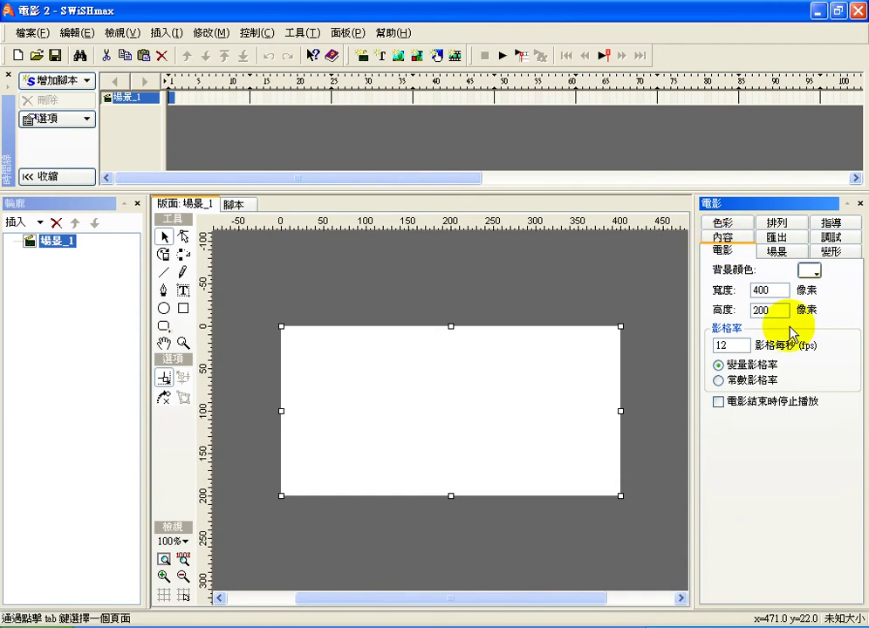
drag(784, 314, 721, 306)
text(100)
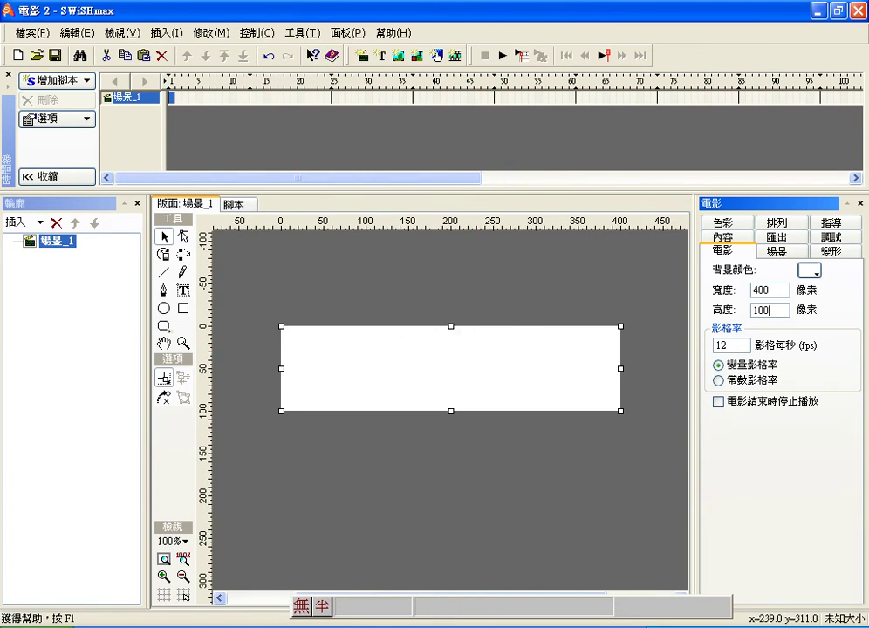
click(440, 627)
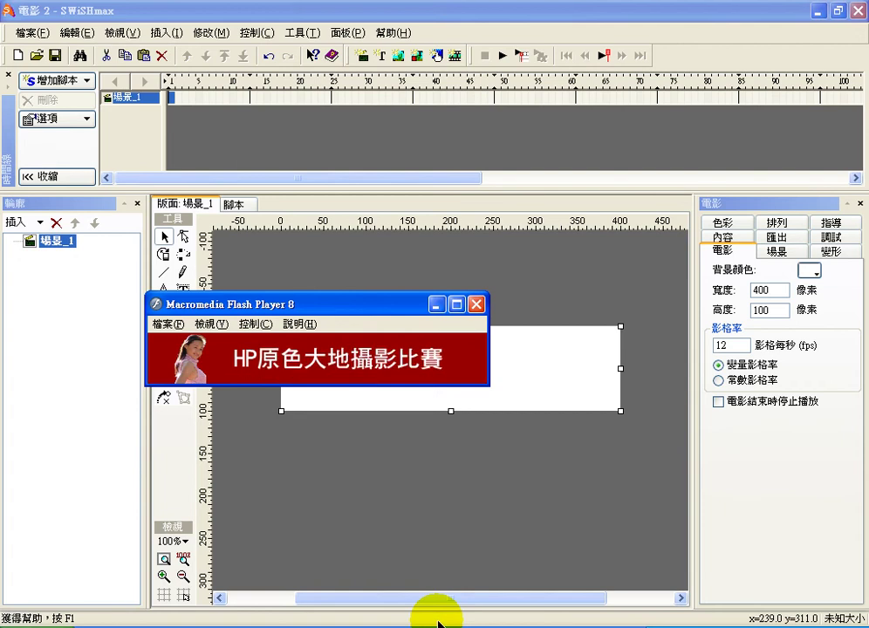
click(510, 6)
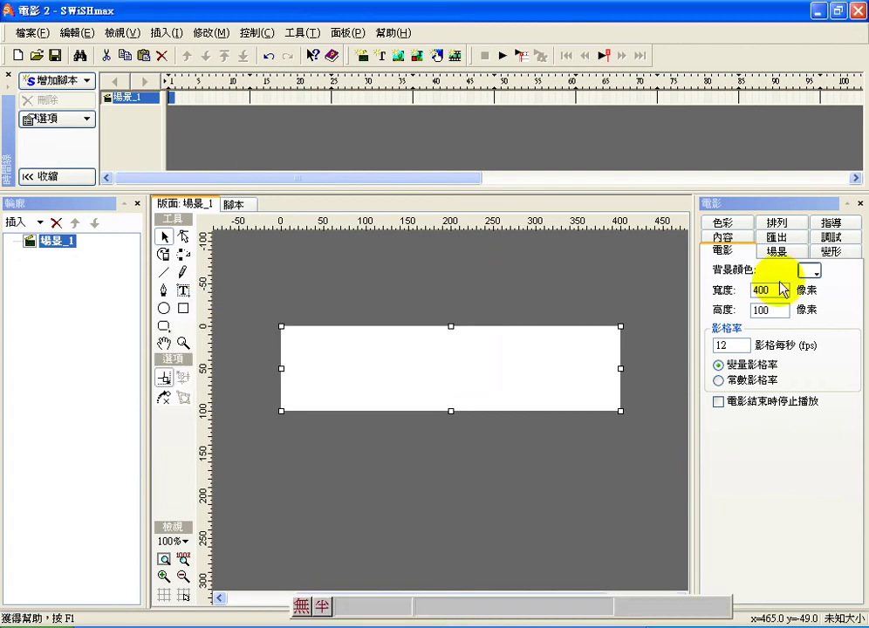
click(811, 271)
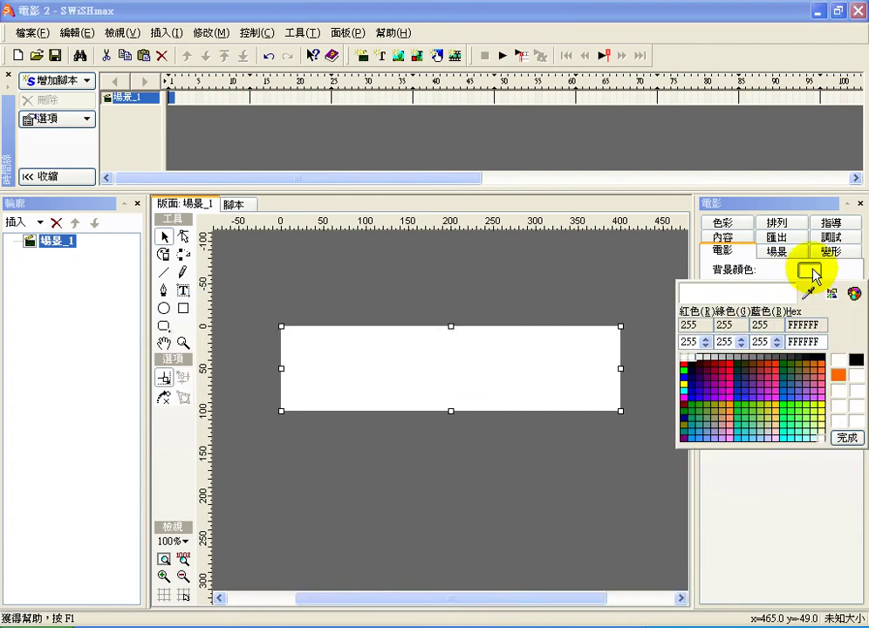
click(718, 365)
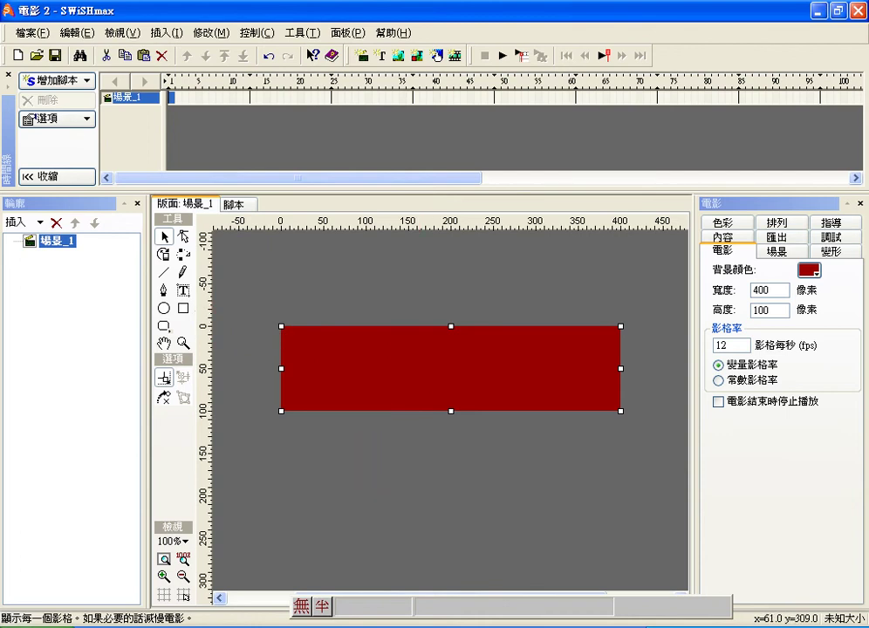
- Place 人像.png from the Flash上課資料 folder into scene 場景_1 of the new movie
click(322, 625)
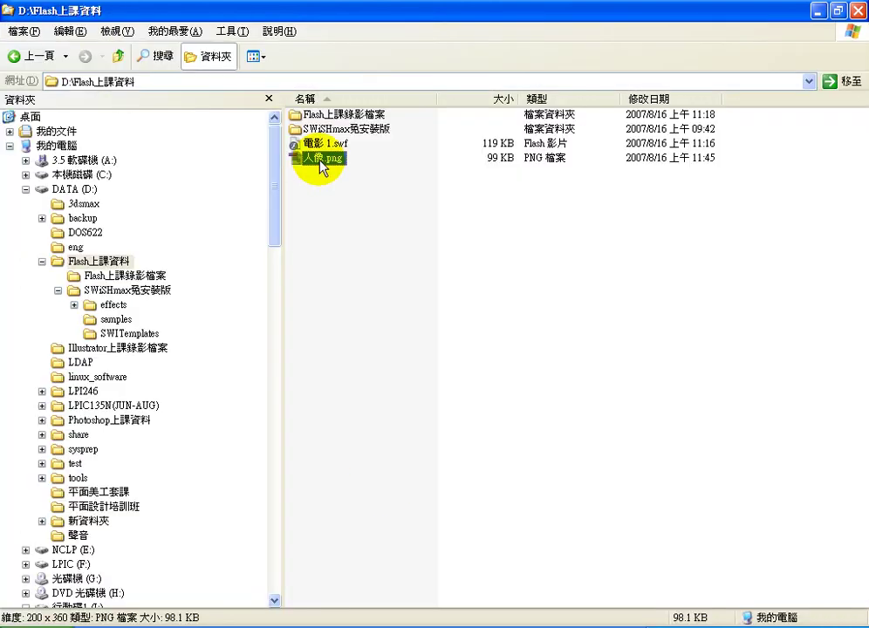
drag(320, 159, 370, 453)
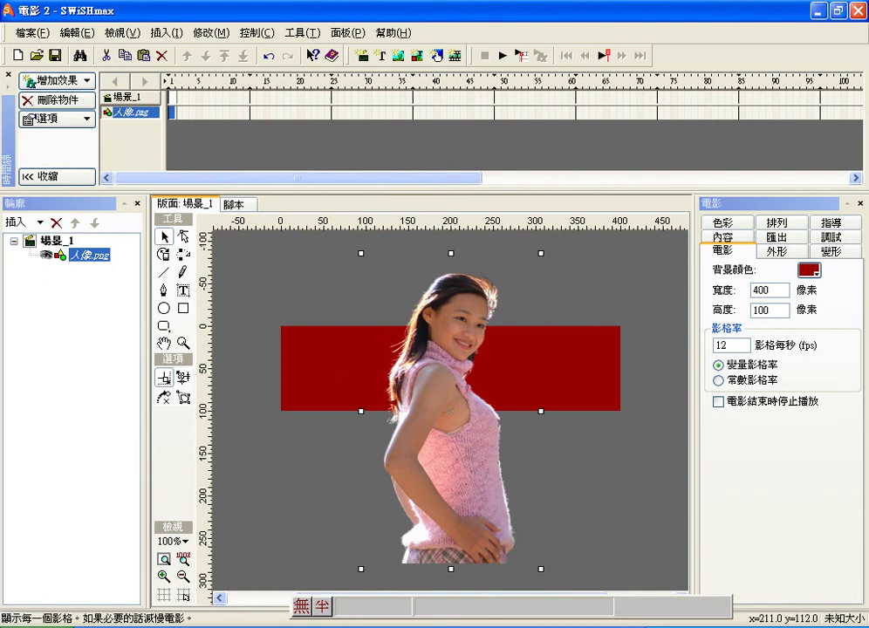
- Switch to Photoshop and save the cut-out for the web in GIF format as 人像.gif in the Flash上課資料 folder
key(alt+Tab)
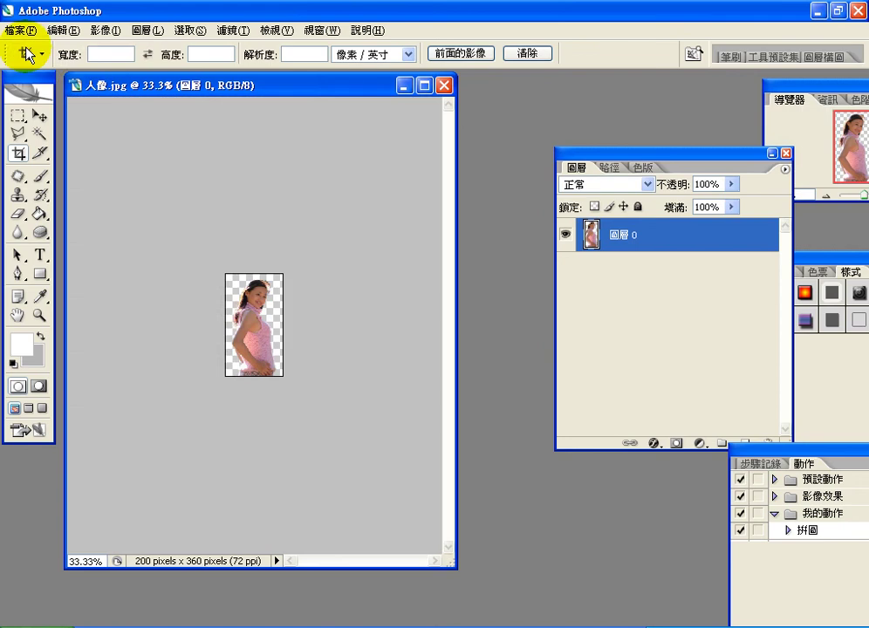
click(26, 32)
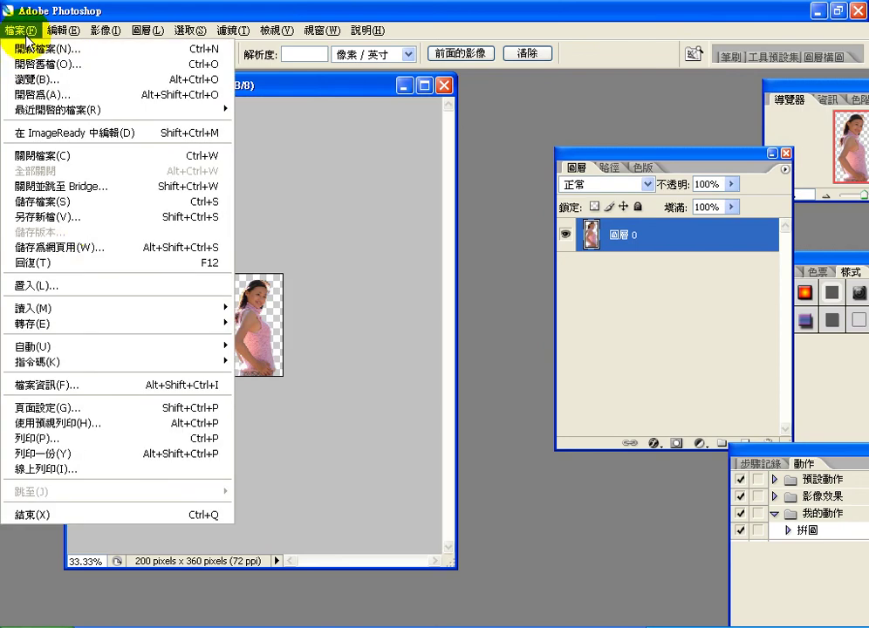
click(82, 251)
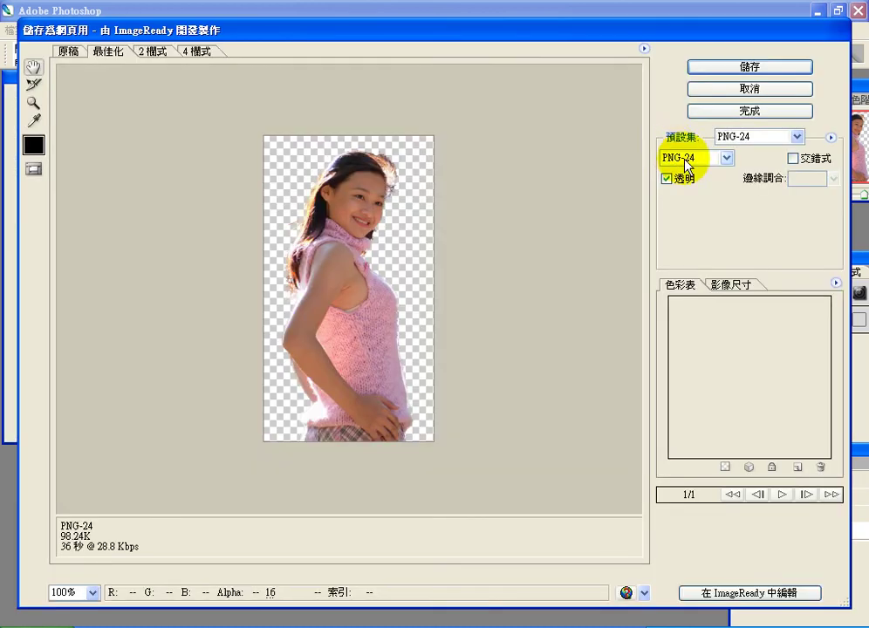
click(686, 162)
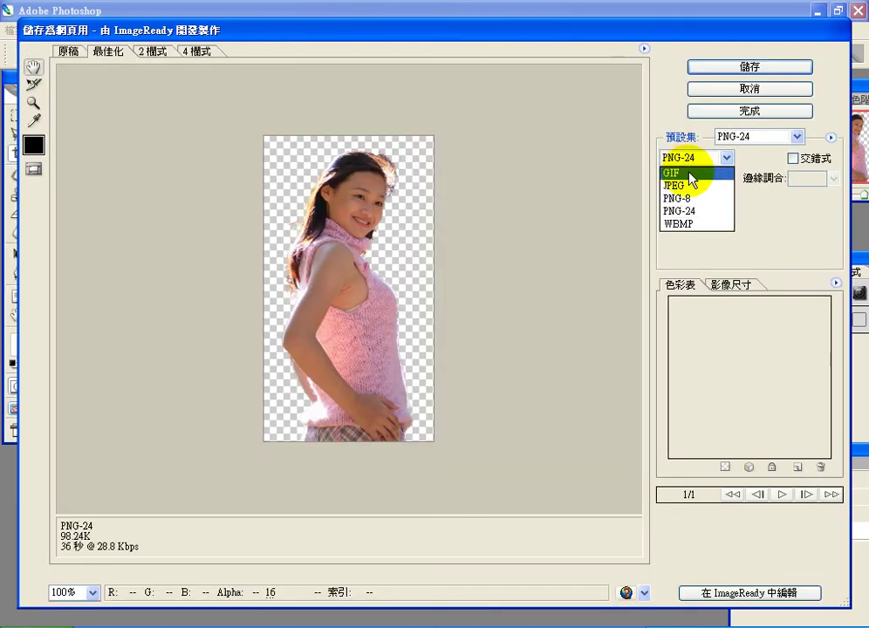
click(688, 173)
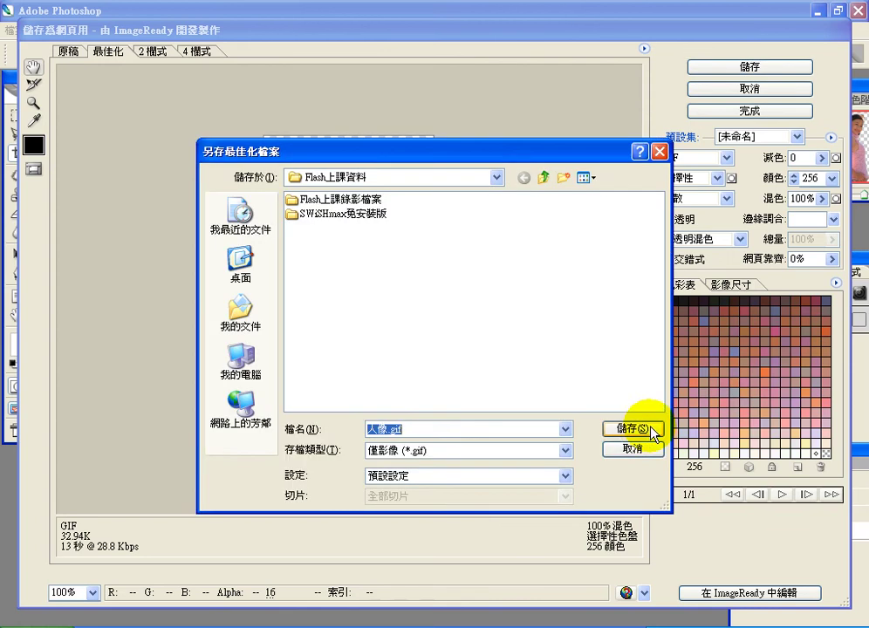
click(650, 429)
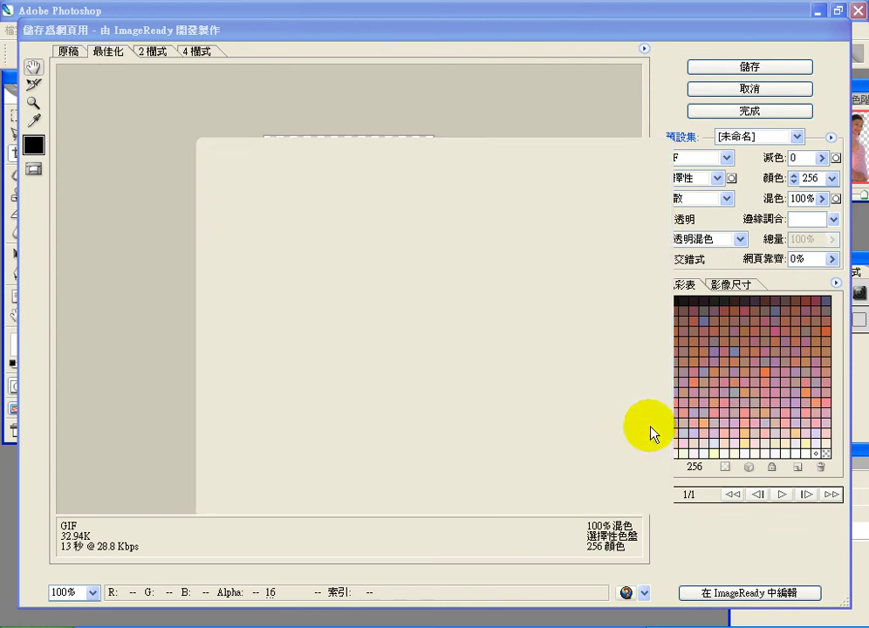
click(413, 350)
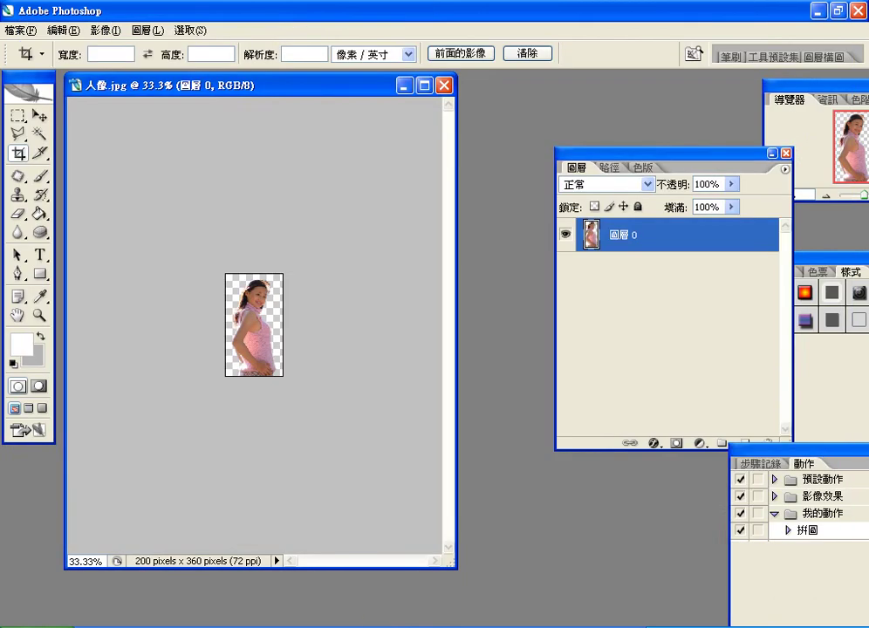
- Bring 人像.gif into the SWiSHmax scene beside 人像.png to compare their edges, and delete the GIF copy
click(336, 627)
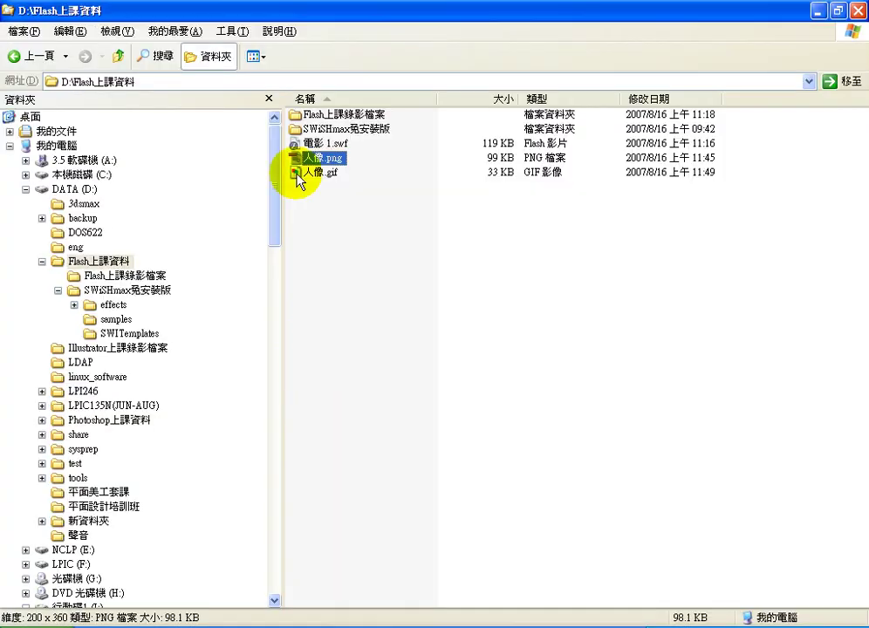
drag(309, 172, 295, 450)
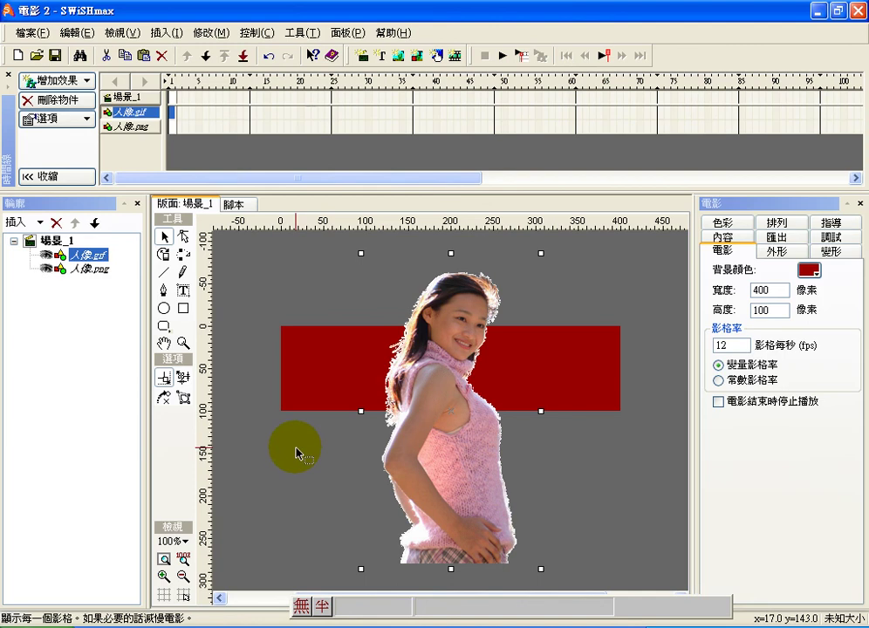
drag(436, 418, 574, 420)
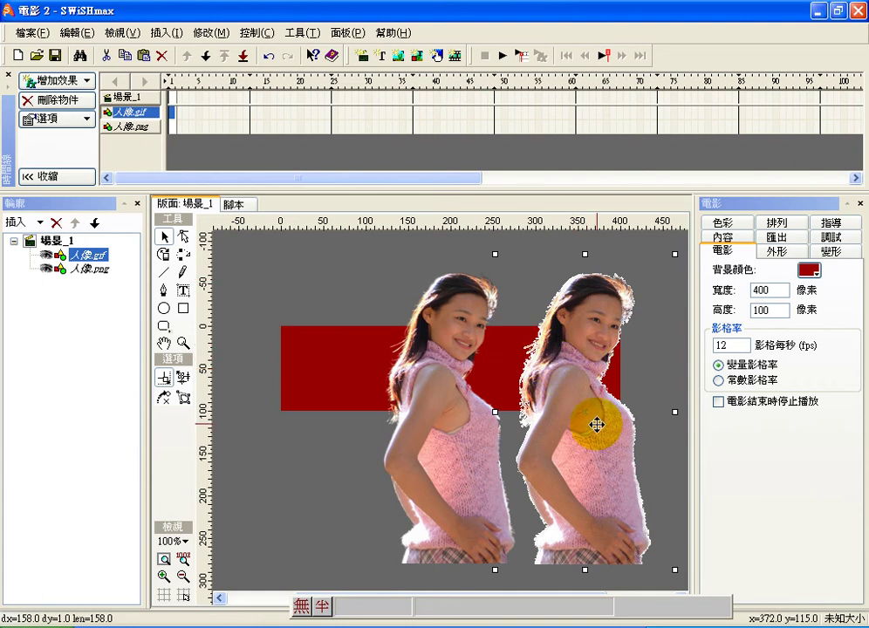
key(Delete)
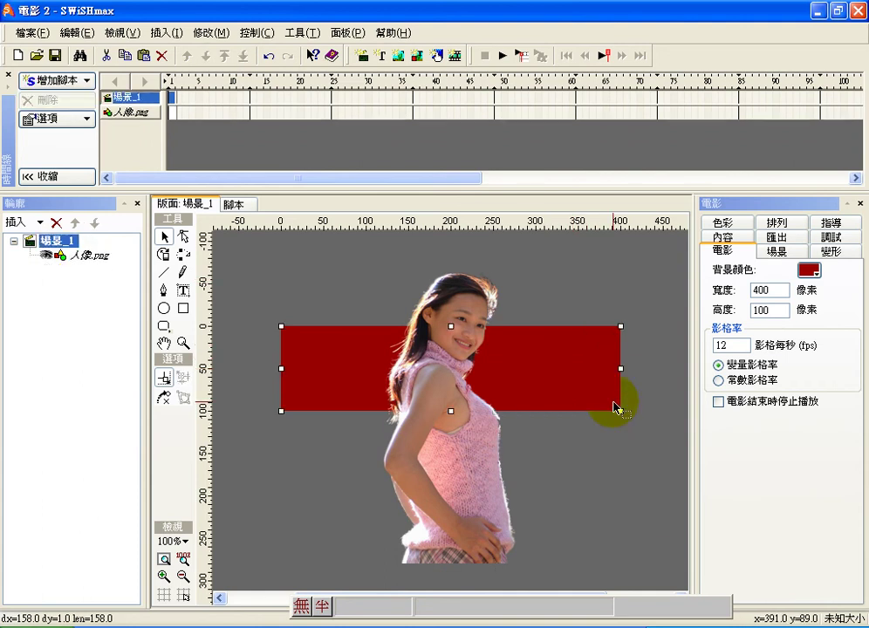
- Scale 人像.png down to about 72 x 120 pixels and place it just outside the banner's left edge
click(436, 469)
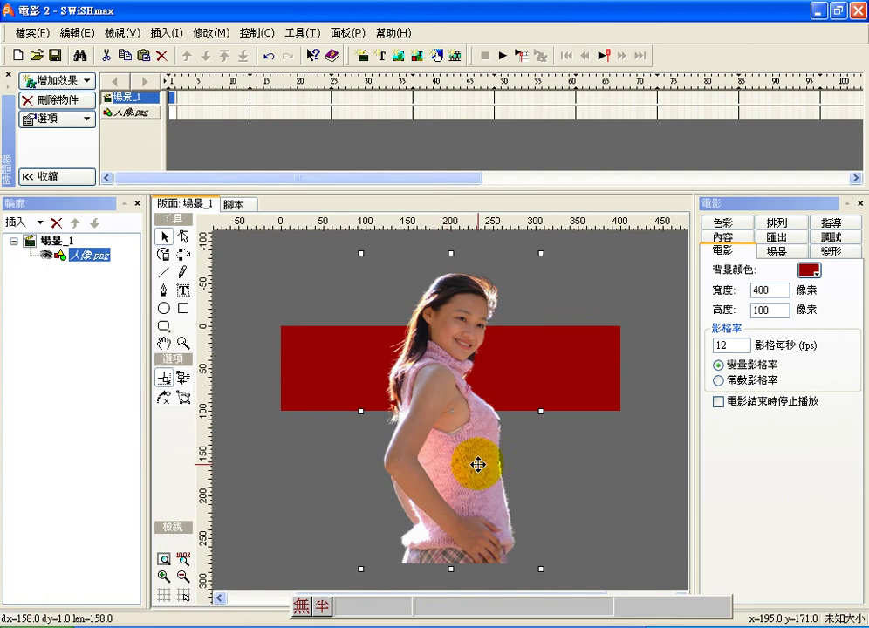
drag(539, 253, 408, 472)
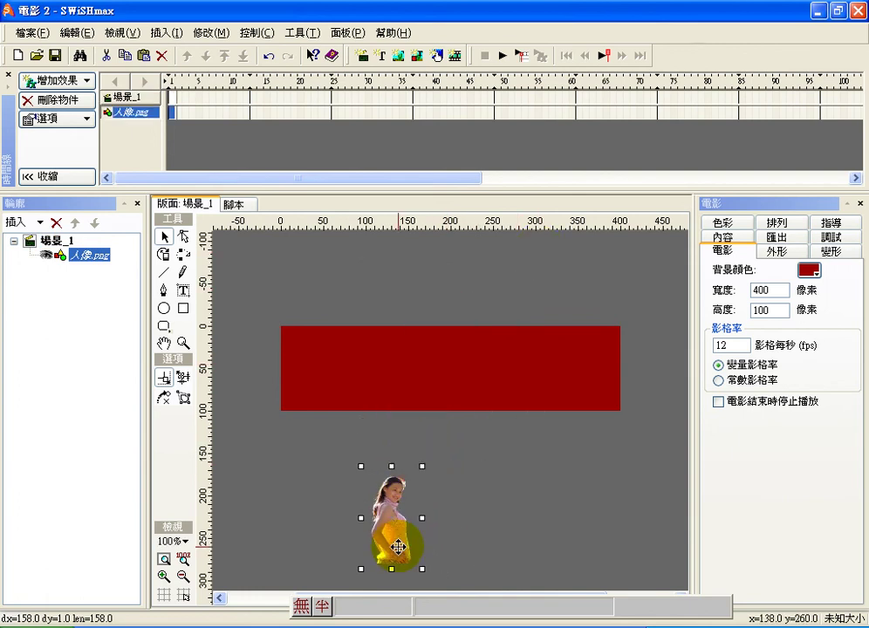
drag(398, 542, 256, 408)
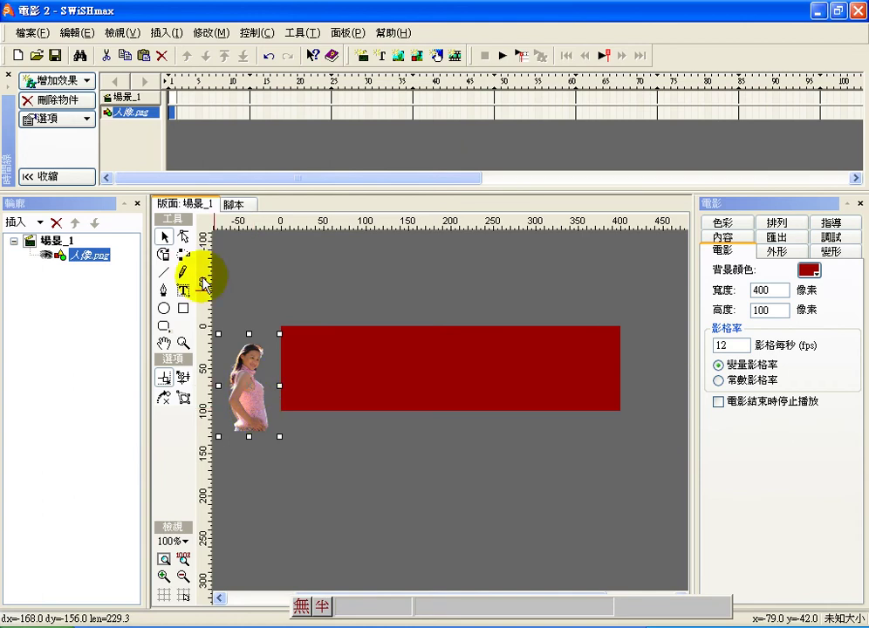
- Add a 10-frame 移動 effect to 人像.png and shift the photo about 85 pixels right into the banner at frame 10
click(75, 81)
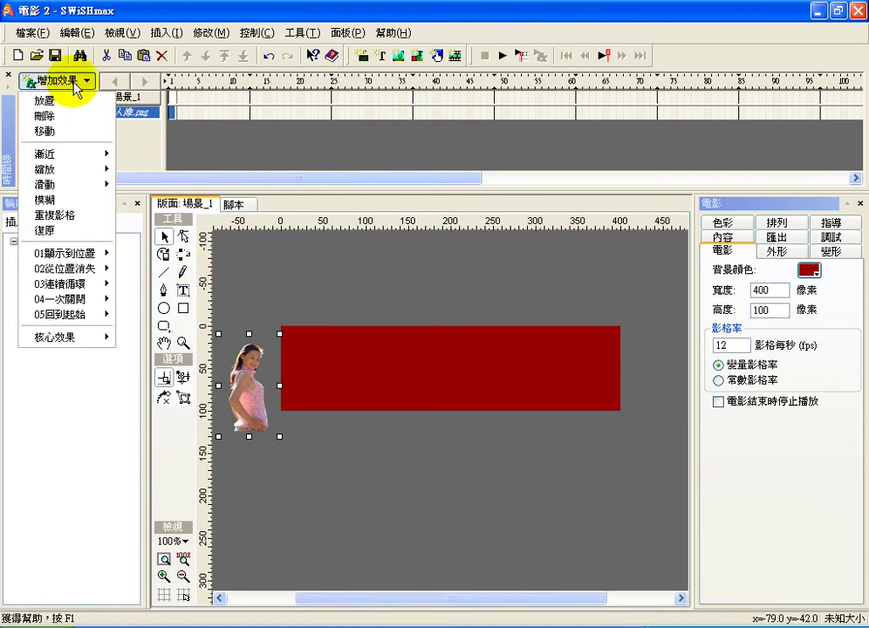
click(74, 132)
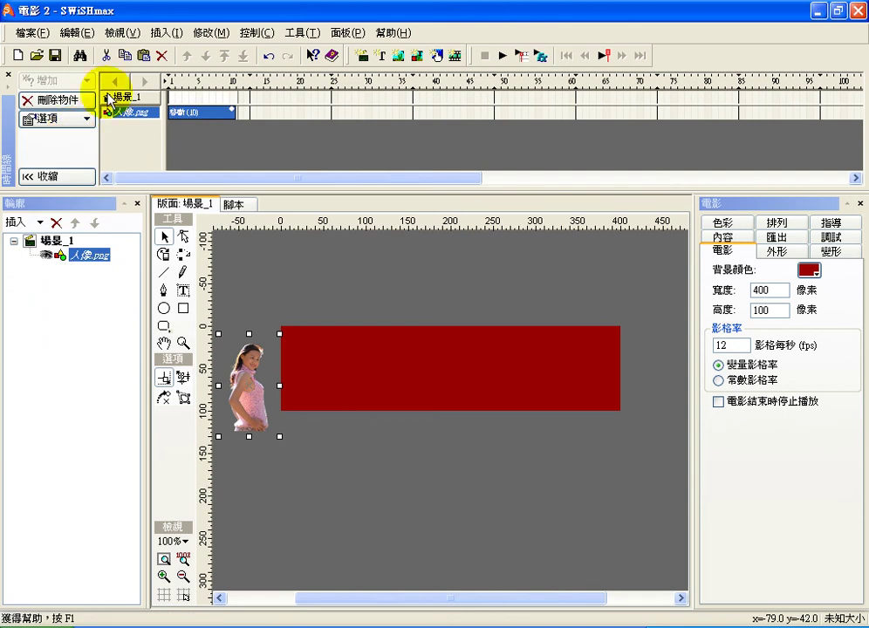
click(232, 112)
click(234, 82)
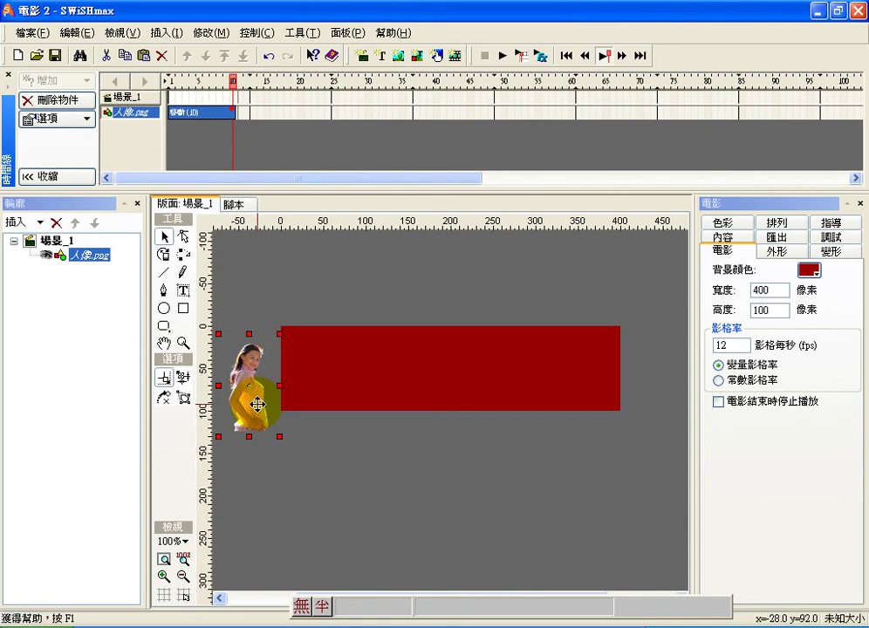
drag(257, 403, 320, 404)
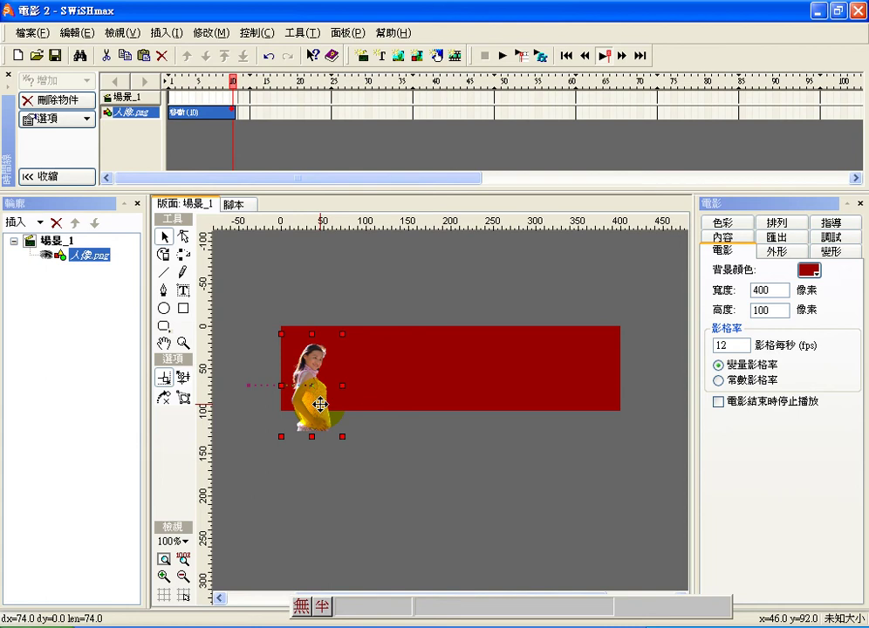
drag(320, 404, 330, 402)
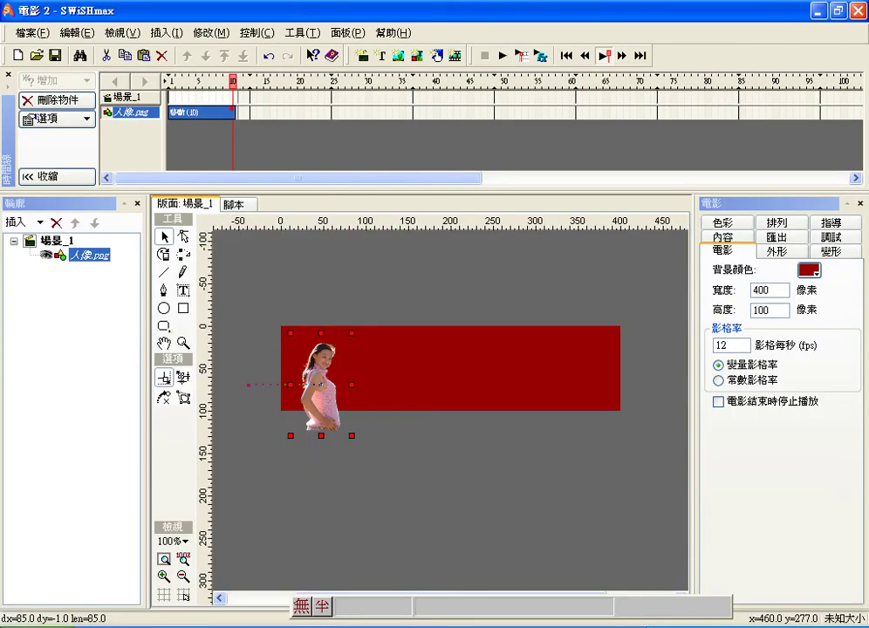
- Add the title text HP數位攝影比賽 in white at size 36 beside the woman on the banner
key(alt+Tab)
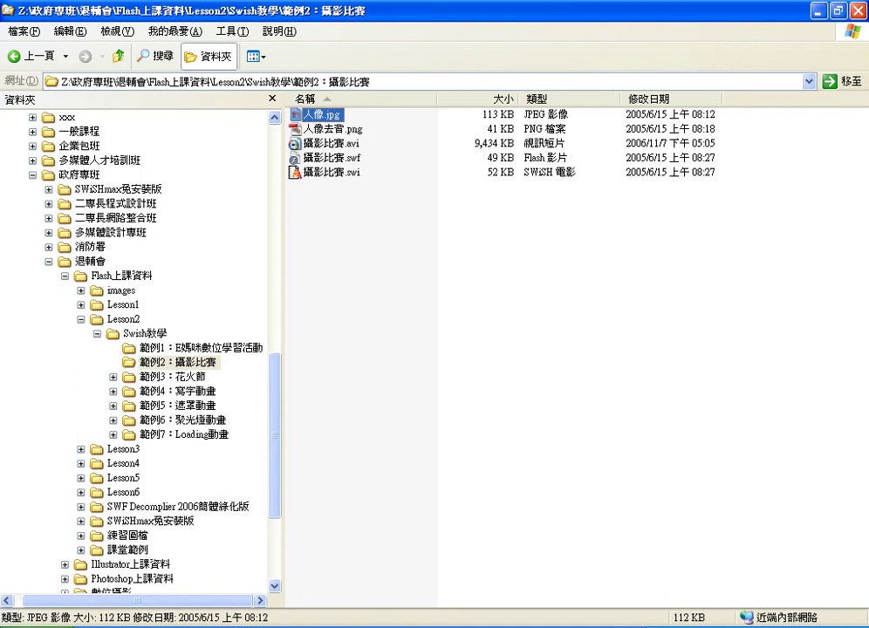
key(alt+Tab)
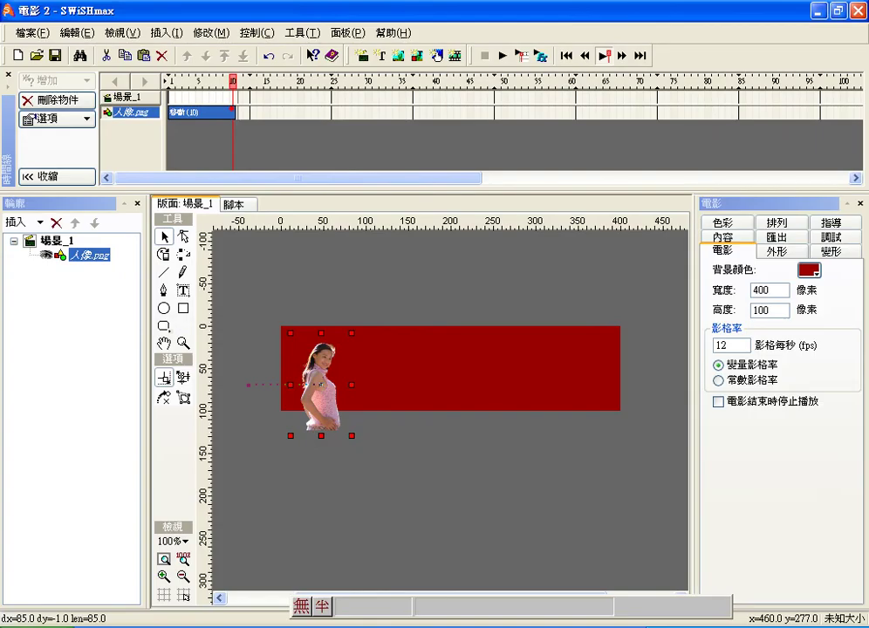
click(182, 290)
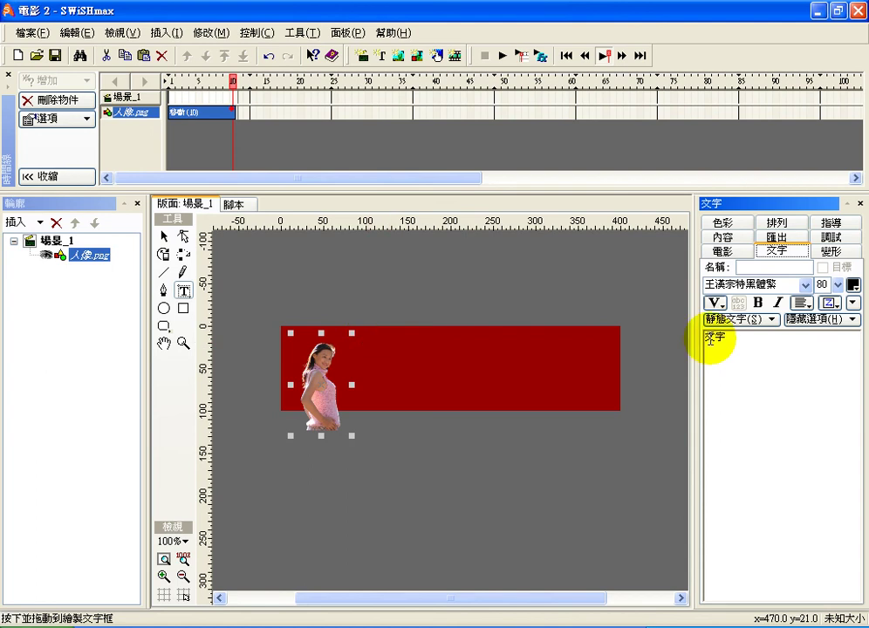
click(748, 338)
drag(749, 339, 652, 339)
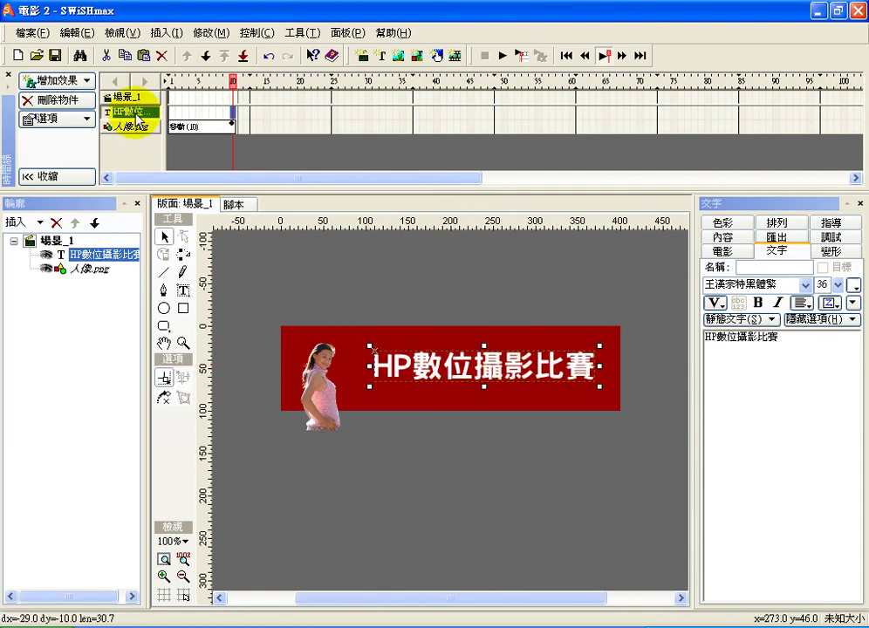
- Apply the 01顯示到位置 effect 子彈 - 向內波紋 to the title from frame 10 and preview the movie
click(77, 84)
mouse_move(87, 252)
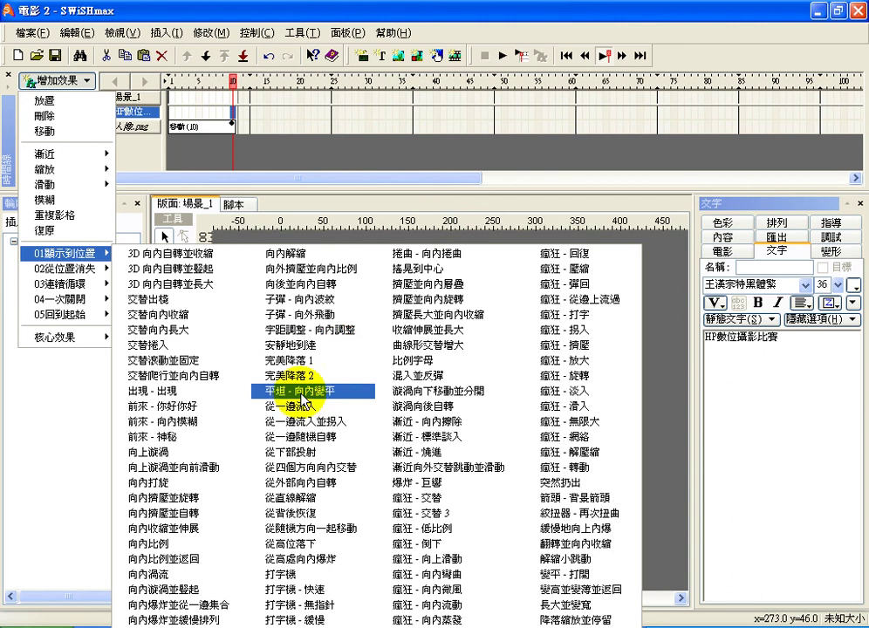
click(358, 299)
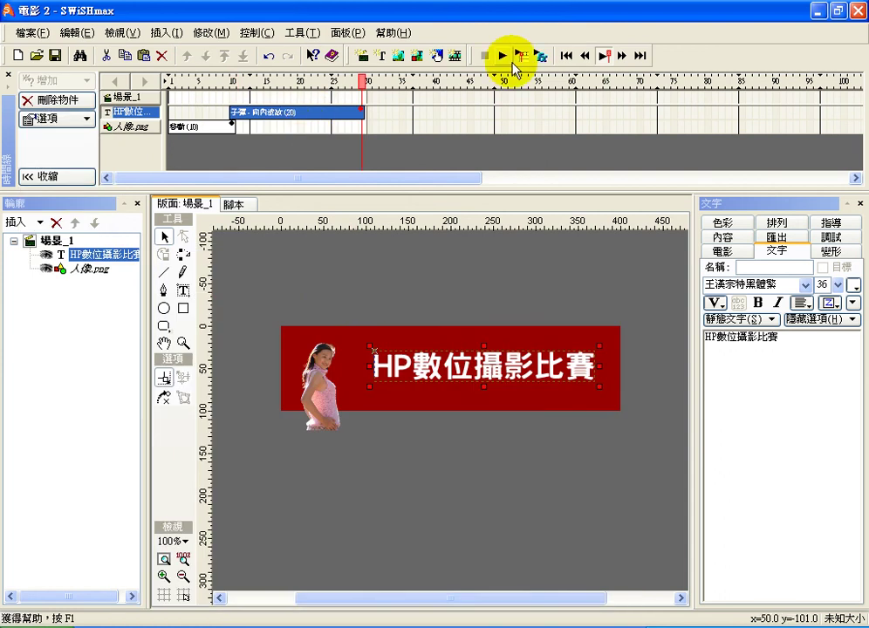
click(501, 56)
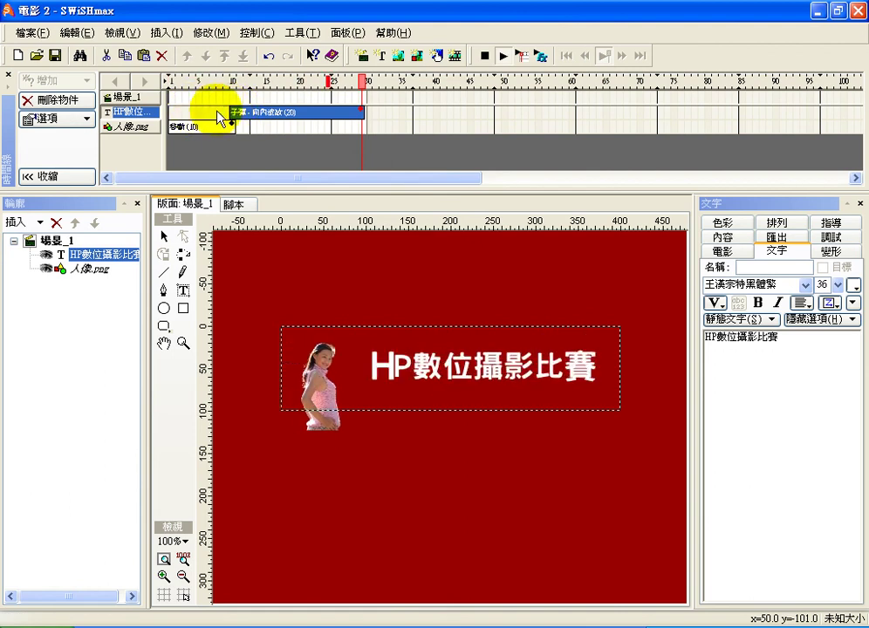
click(484, 56)
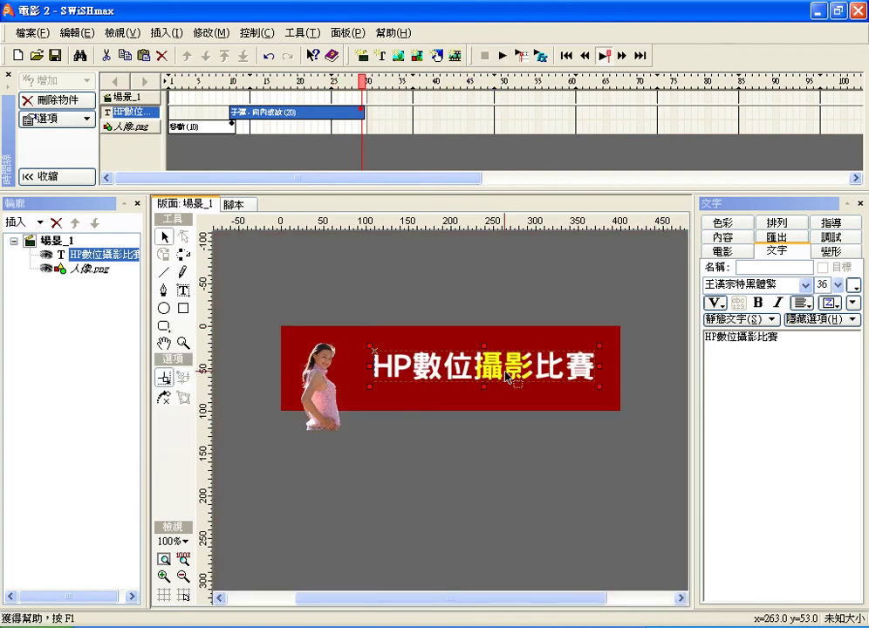
- Try shrinking the title and moving it up at the last frame of its effect, and play the movie
click(460, 321)
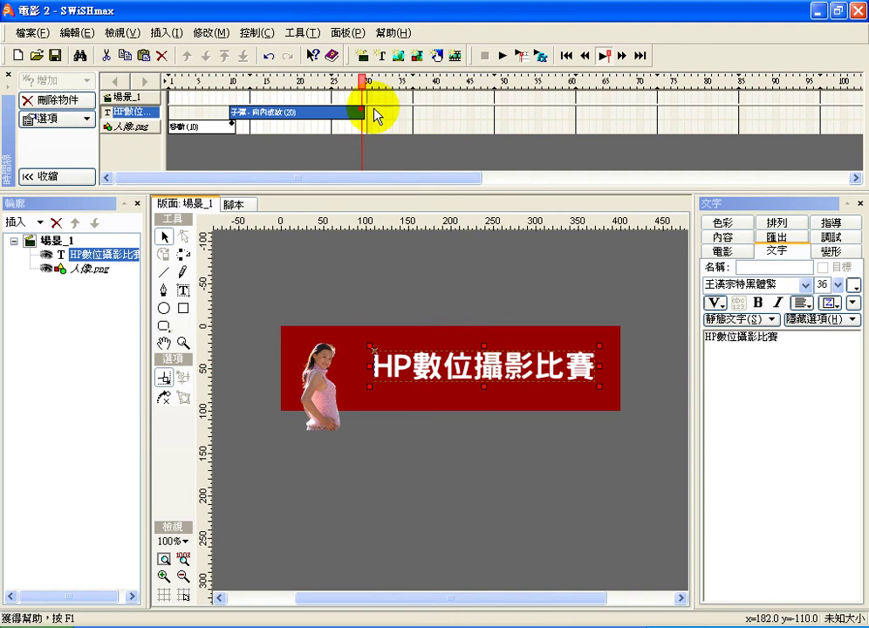
click(601, 390)
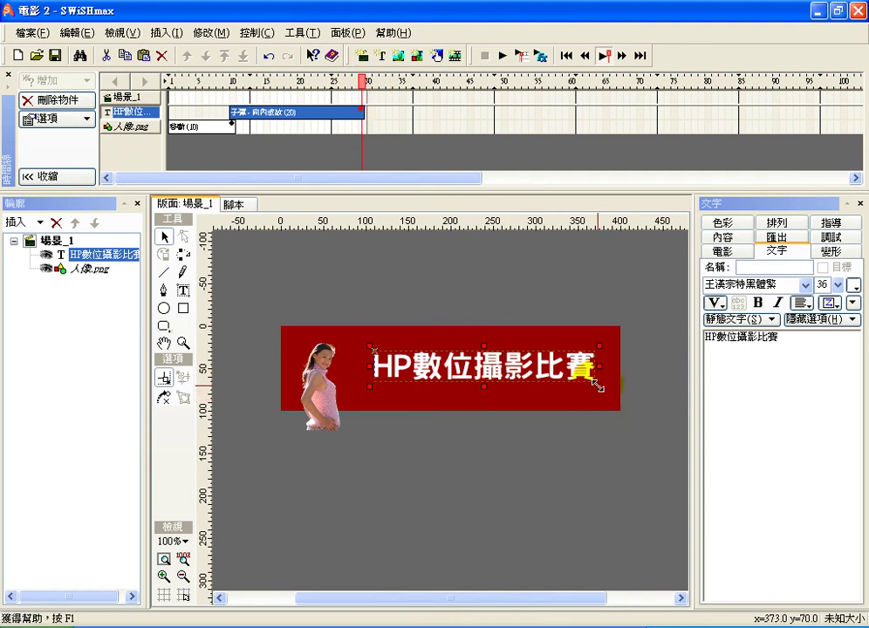
drag(599, 385, 532, 347)
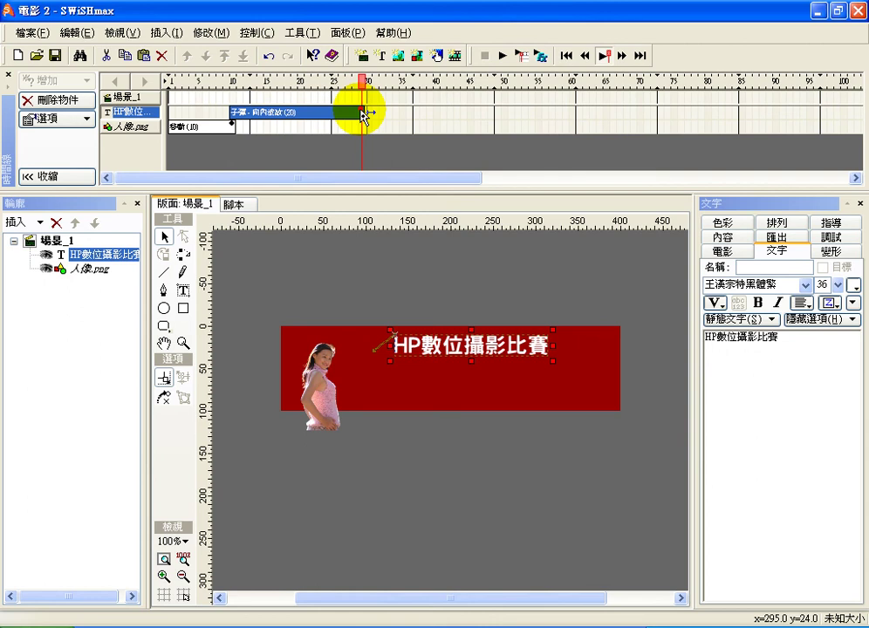
click(504, 56)
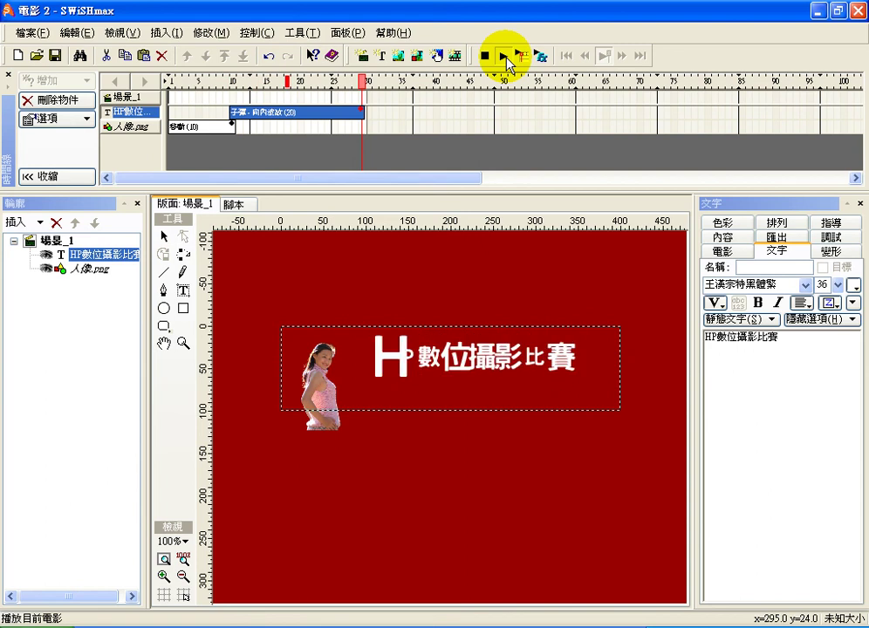
click(505, 58)
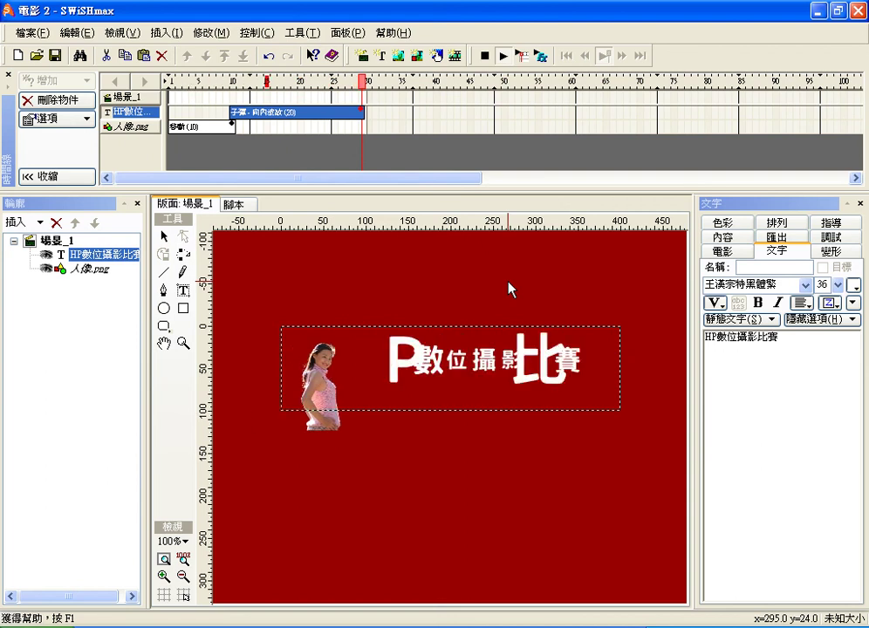
- Stop the playback and undo the title's resizing and its 子彈 - 向內波紋 effect
click(494, 147)
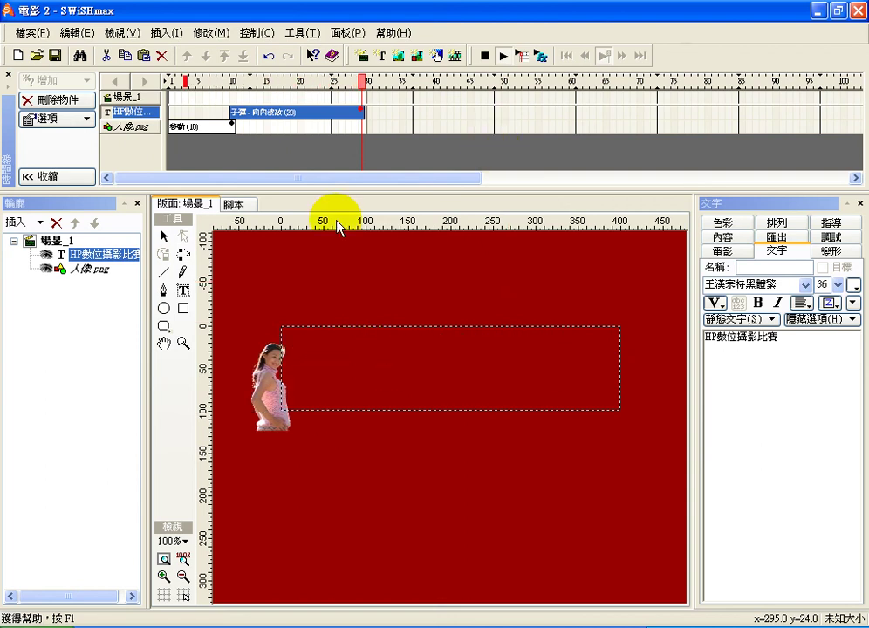
click(364, 58)
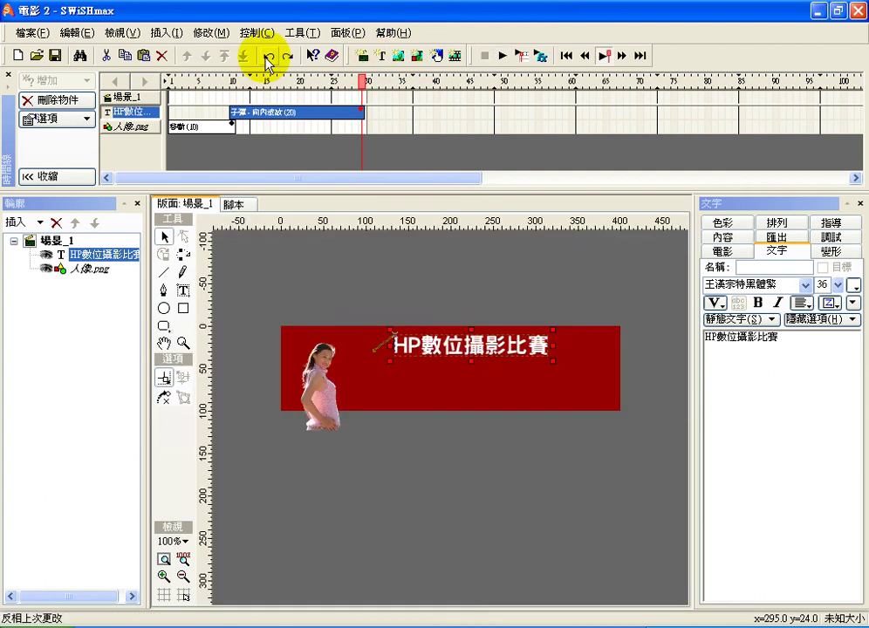
click(266, 58)
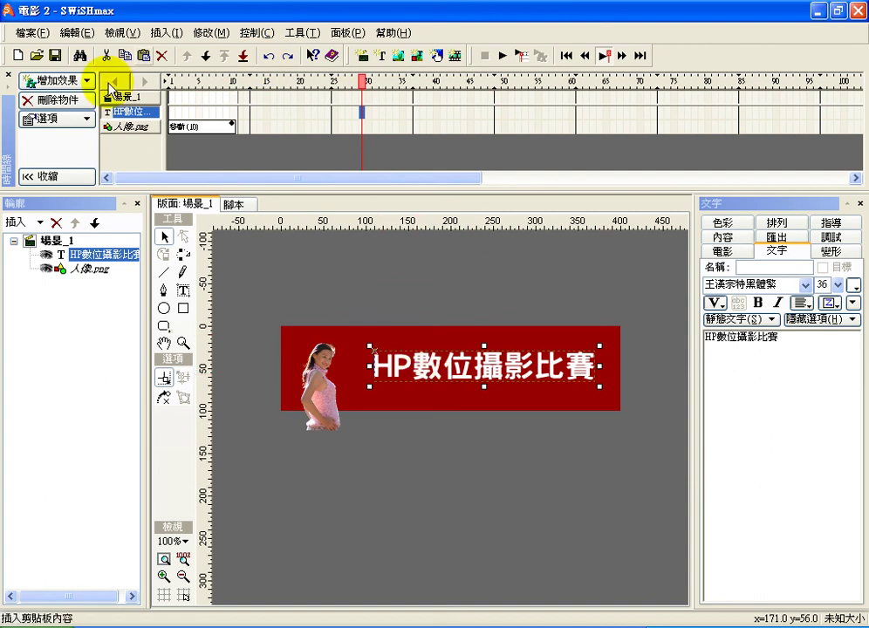
- Apply the 01顯示到位置 effect 子彈 - 向內波紋 to the title from frame 29
click(80, 80)
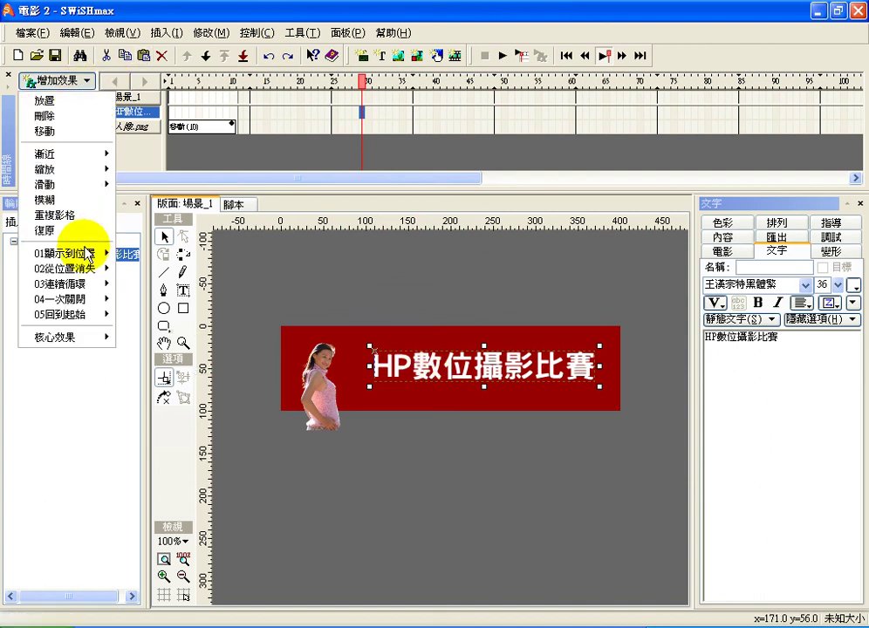
mouse_move(87, 252)
click(290, 302)
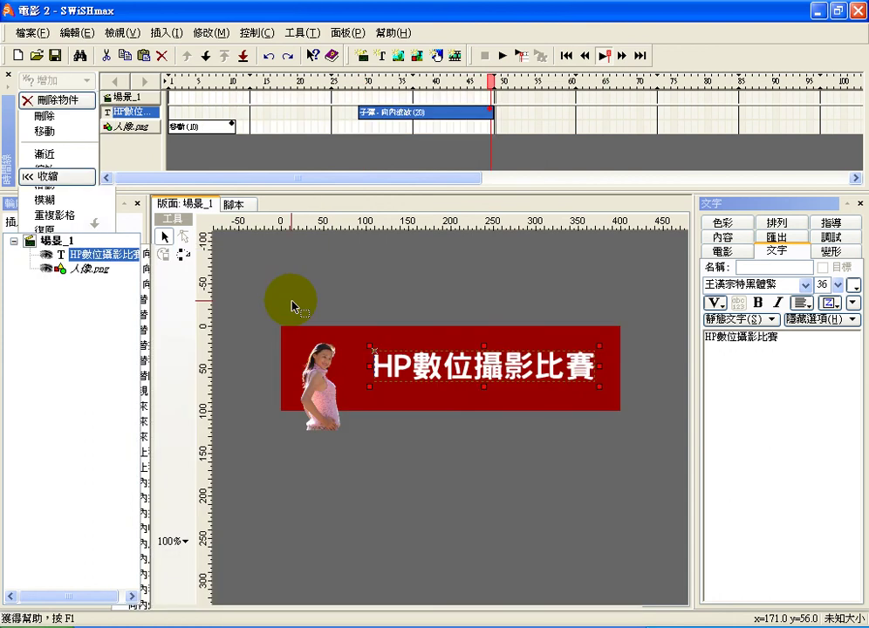
- Try adding the 縮小 effect to the title right after 子彈 - 向內波紋, and reposition its end point near the banner's upper edge
click(497, 111)
click(62, 84)
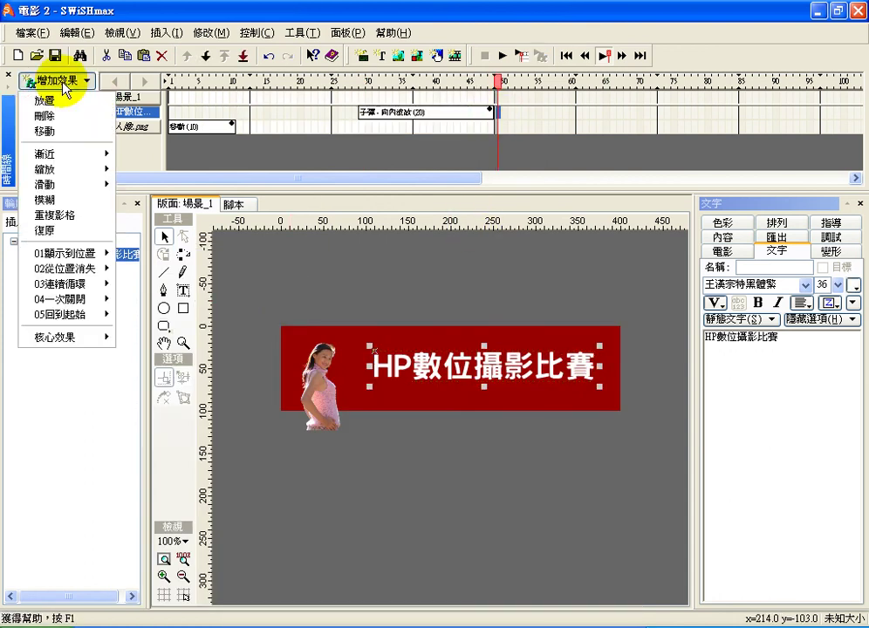
mouse_move(74, 175)
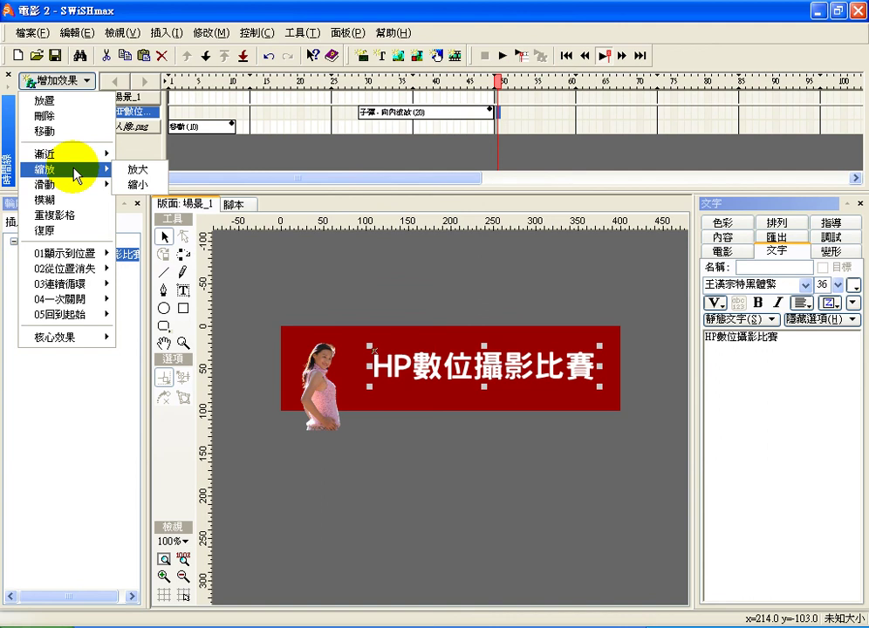
click(137, 186)
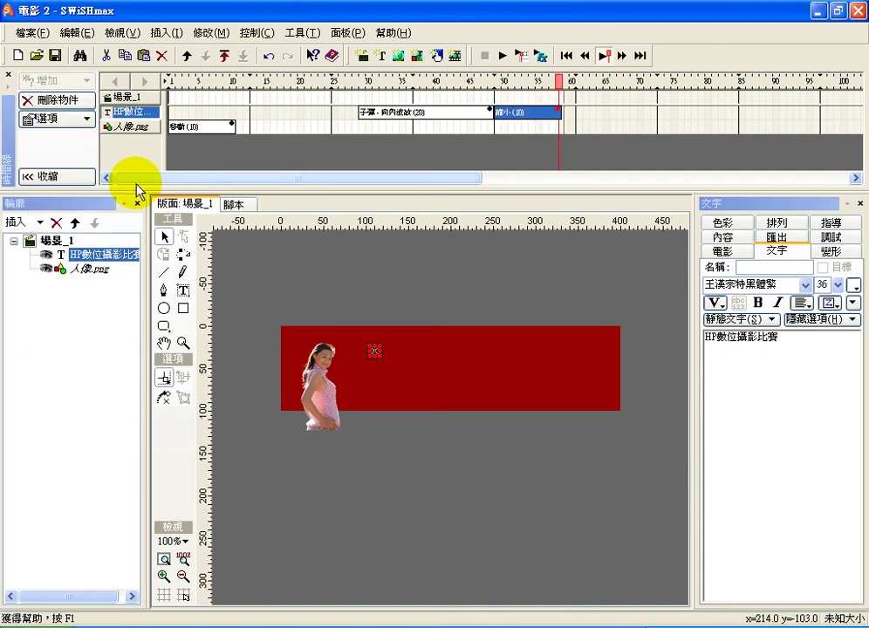
drag(381, 357, 500, 387)
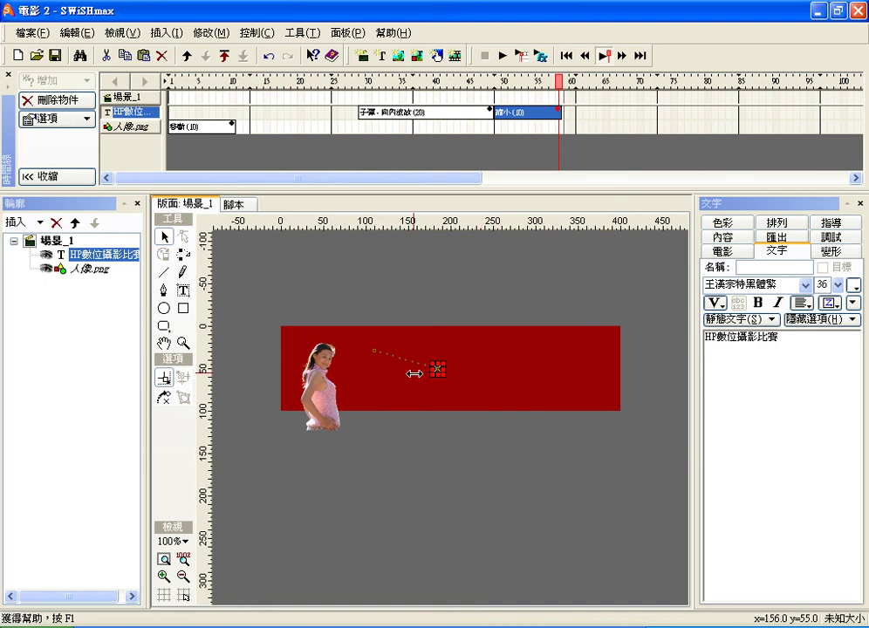
mouse_move(438, 369)
mouse_down()
mouse_move(441, 342)
mouse_move(510, 343)
mouse_move(438, 345)
mouse_up()
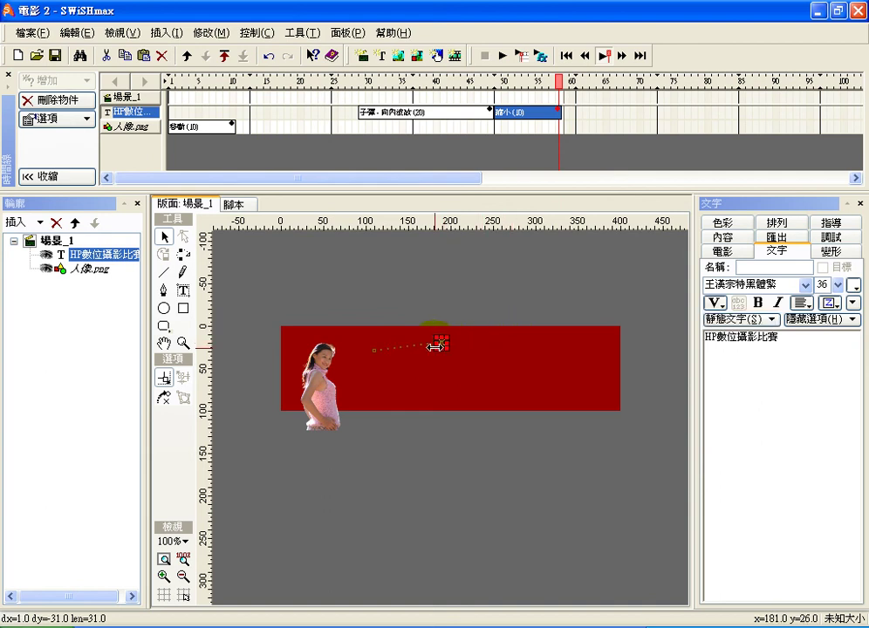
- Examine the 縮小 effect's full direction, motion and easing options, close its settings, and undo the effect
click(548, 118)
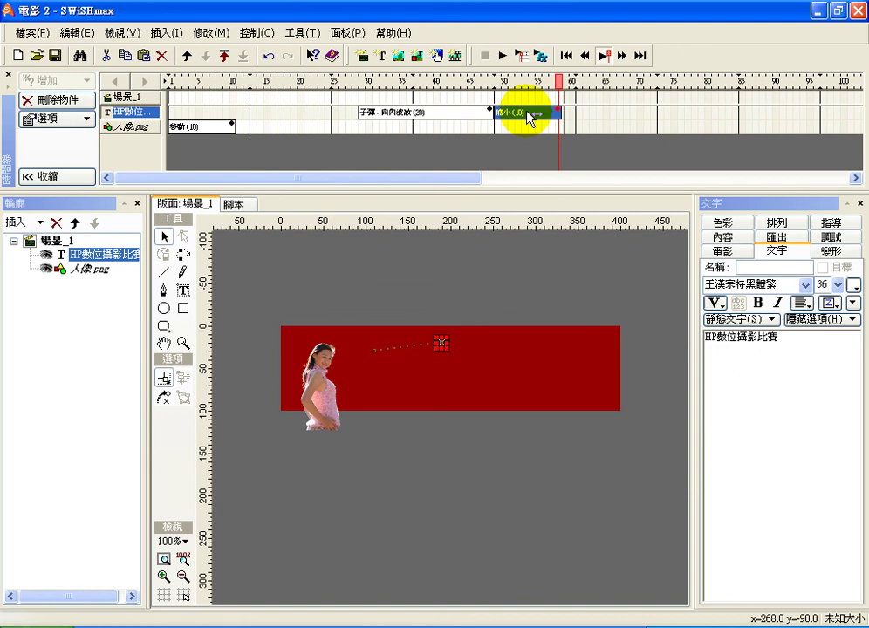
double_click(530, 116)
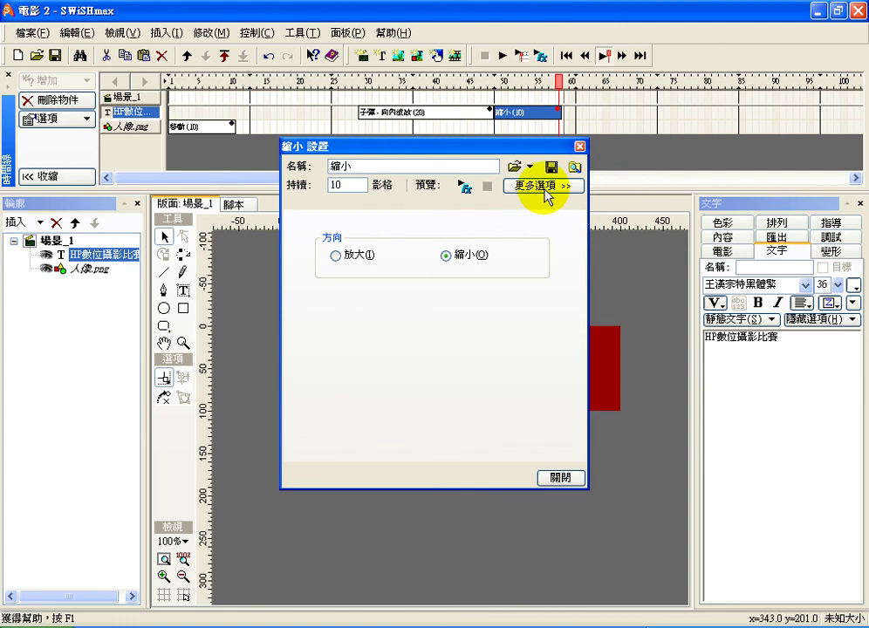
click(545, 186)
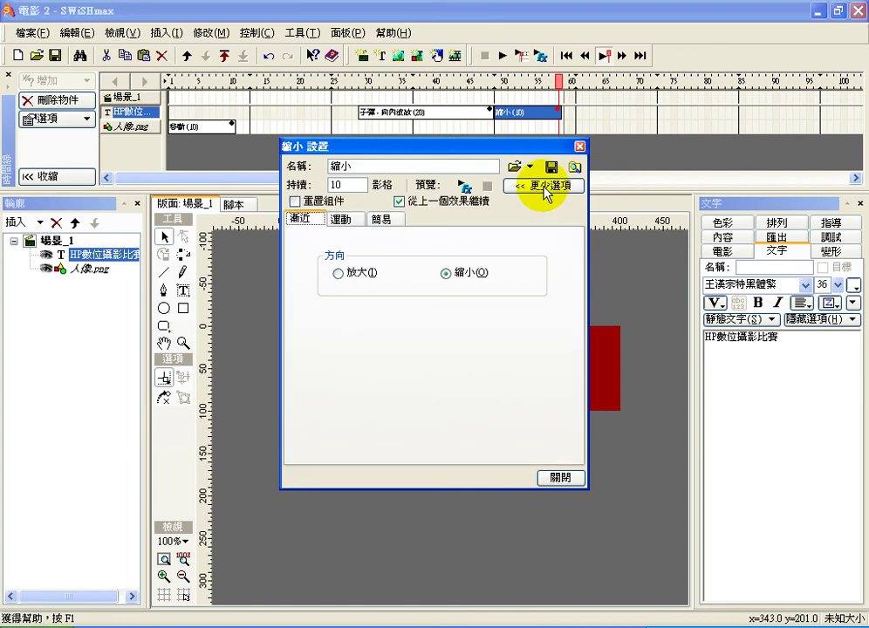
click(351, 225)
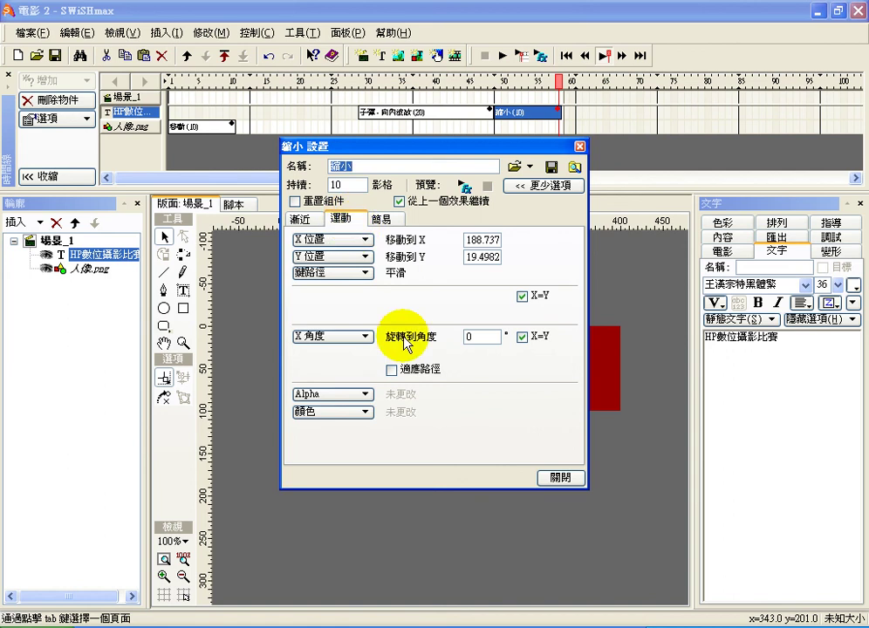
click(385, 220)
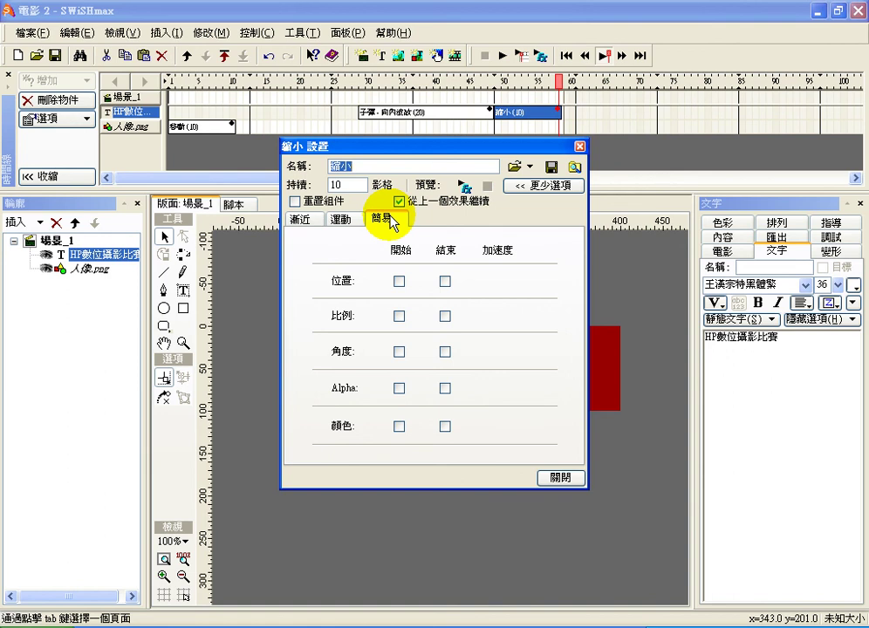
click(400, 317)
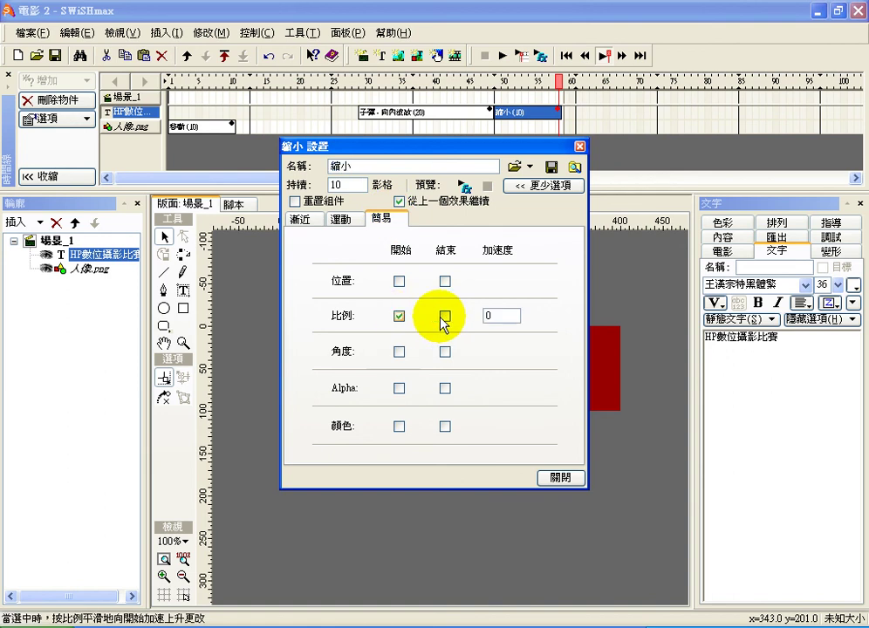
click(447, 319)
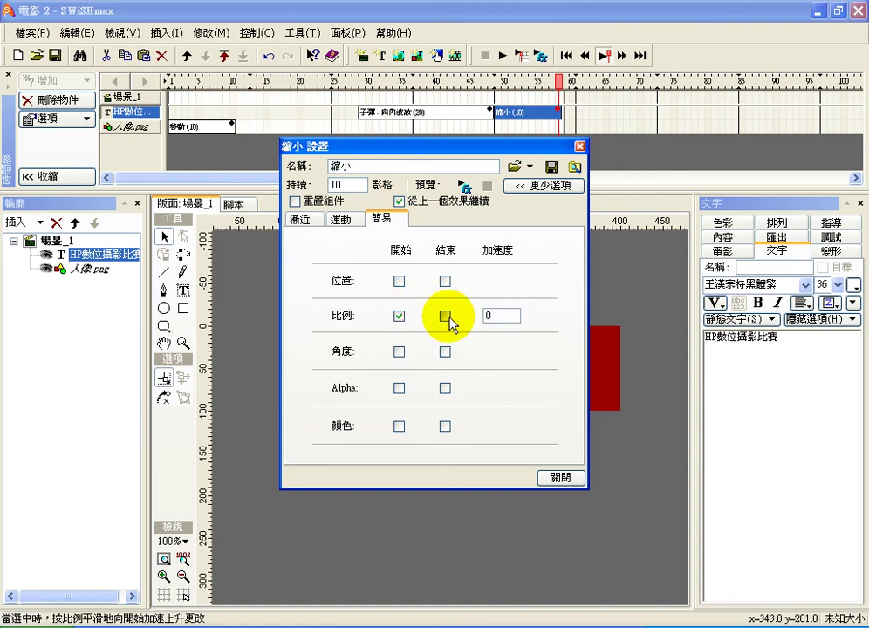
click(400, 316)
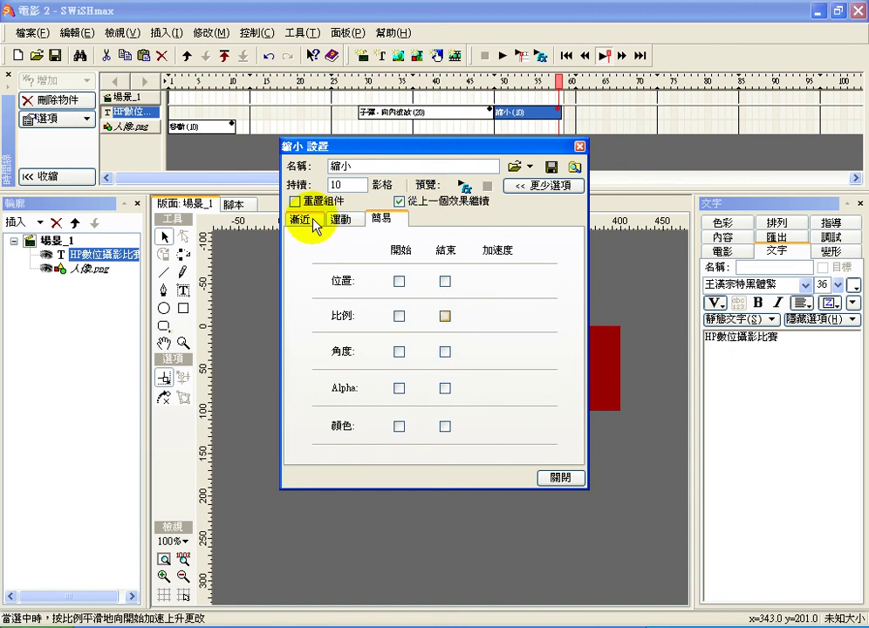
click(307, 220)
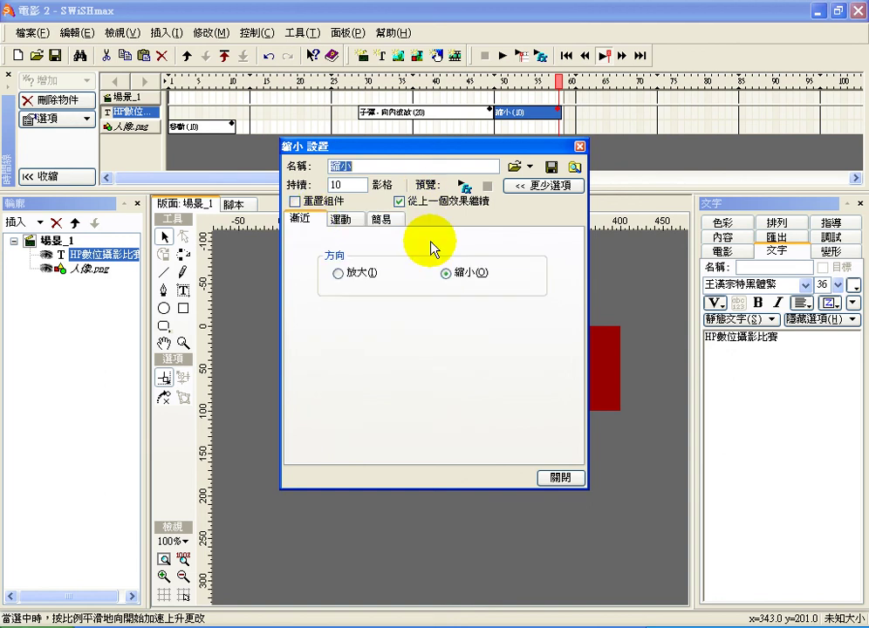
click(342, 220)
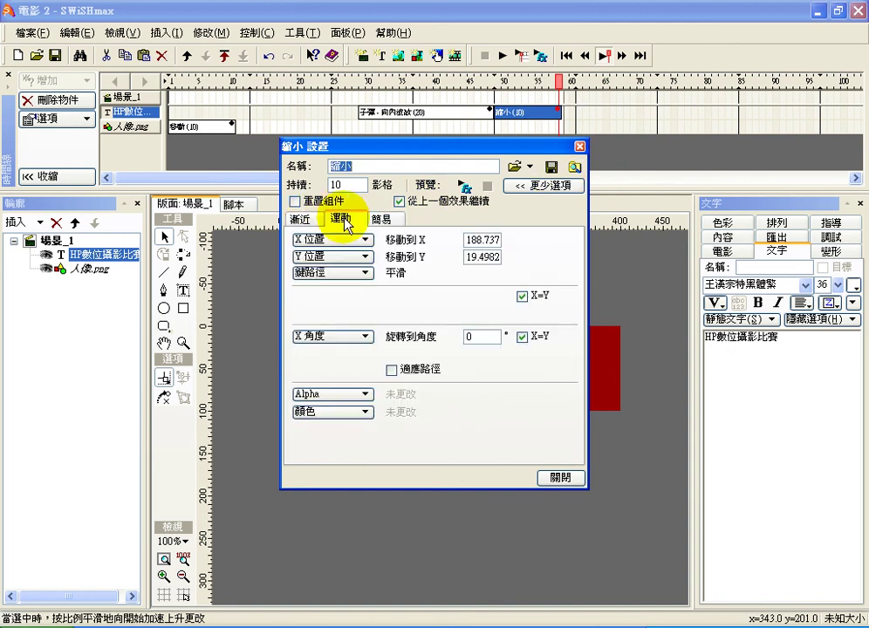
click(579, 147)
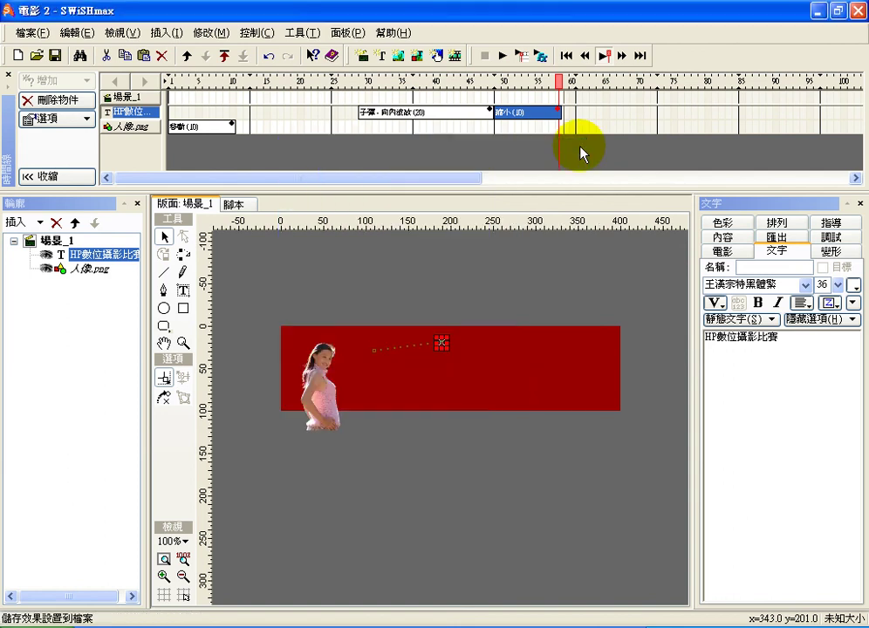
click(268, 56)
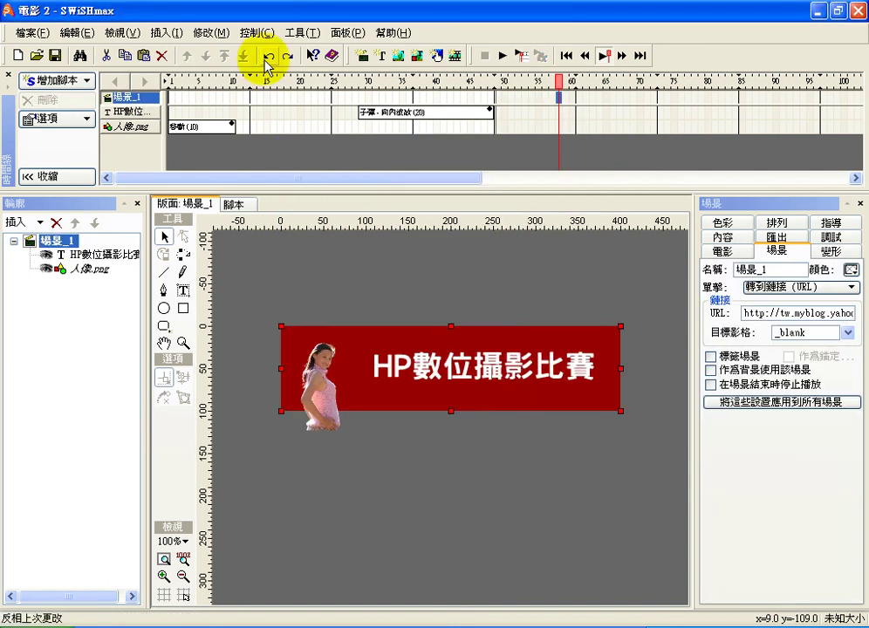
- Add a 移動 effect from frame 49 that shrinks the title and moves it about 16 px right and 18 px up, and preview the movie
click(500, 112)
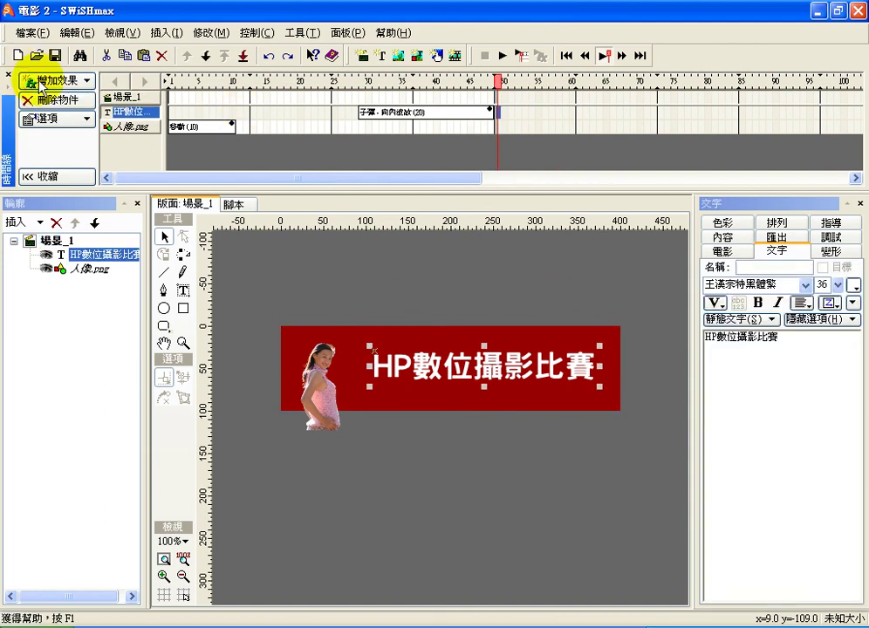
click(27, 79)
mouse_move(55, 157)
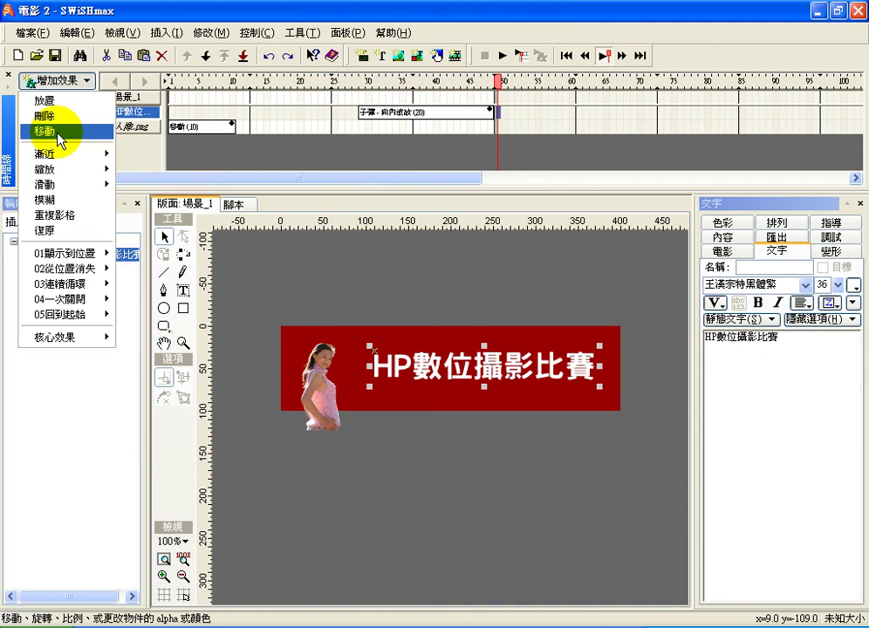
click(45, 131)
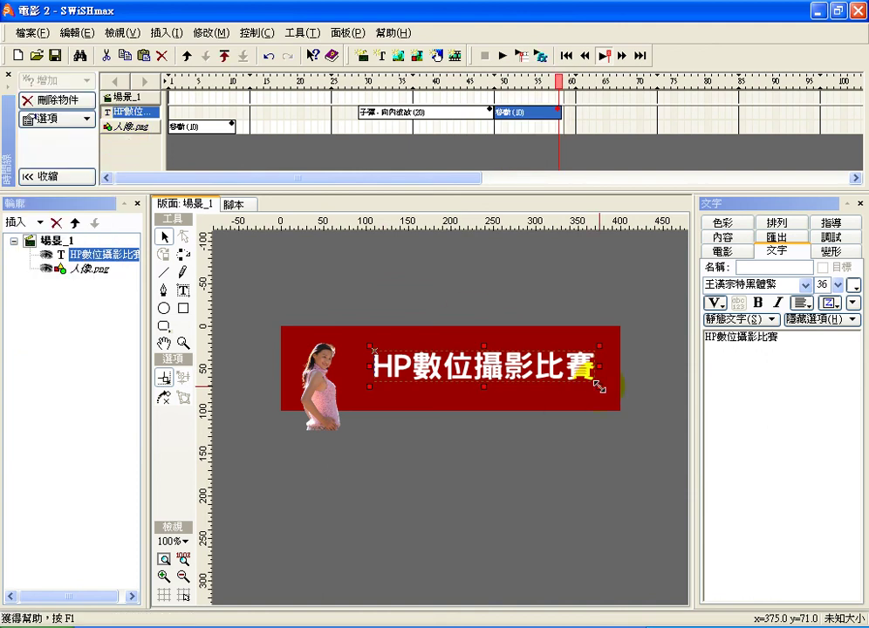
drag(599, 385, 533, 378)
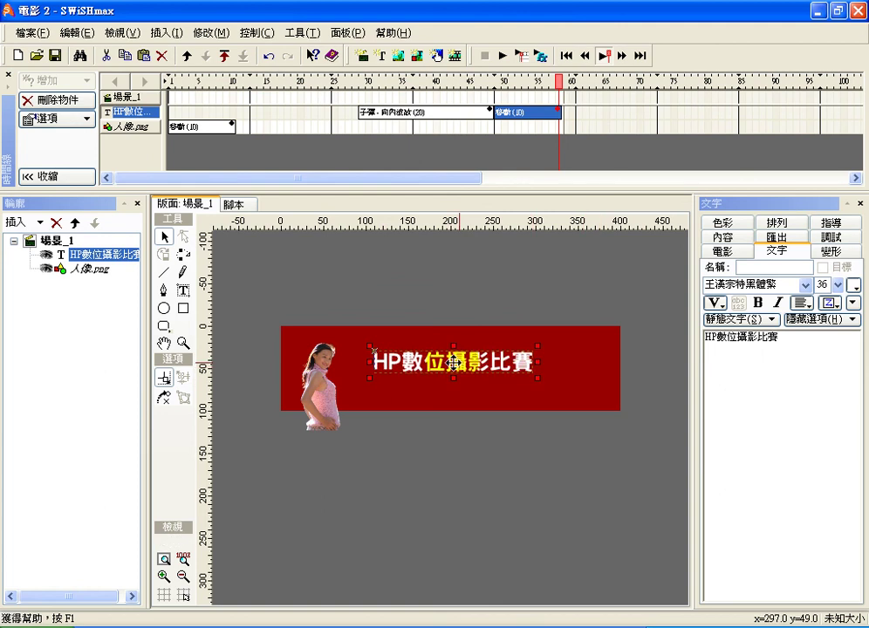
drag(454, 362, 470, 348)
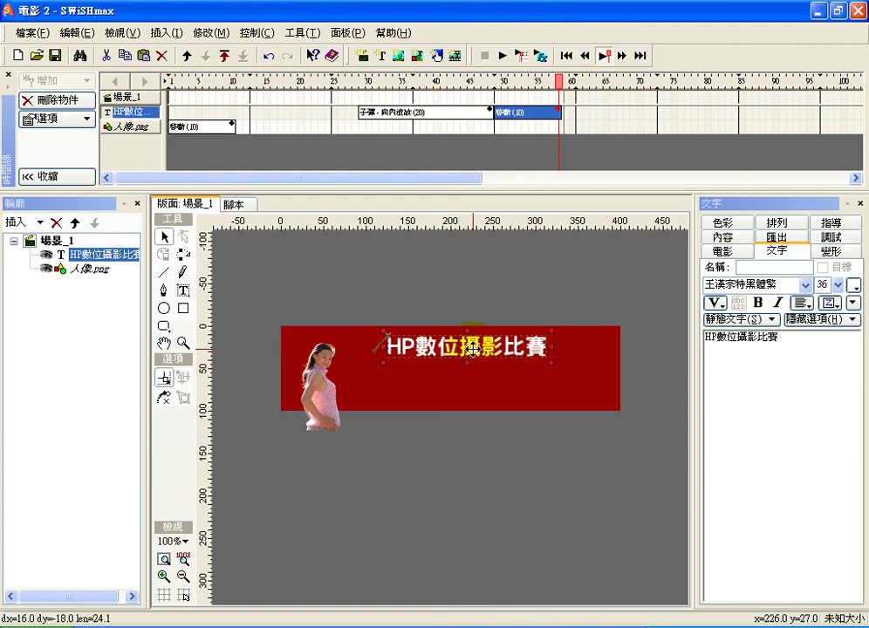
click(502, 55)
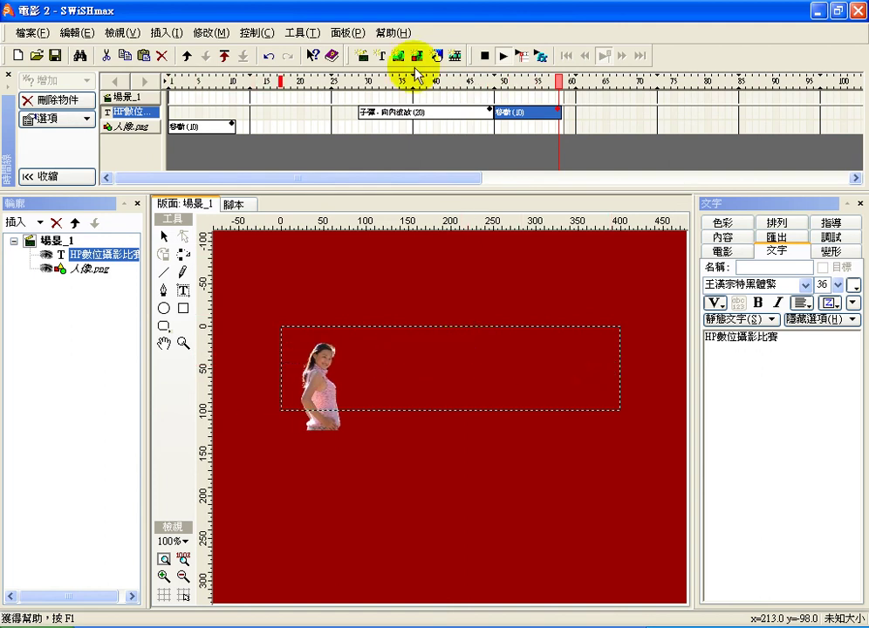
click(484, 56)
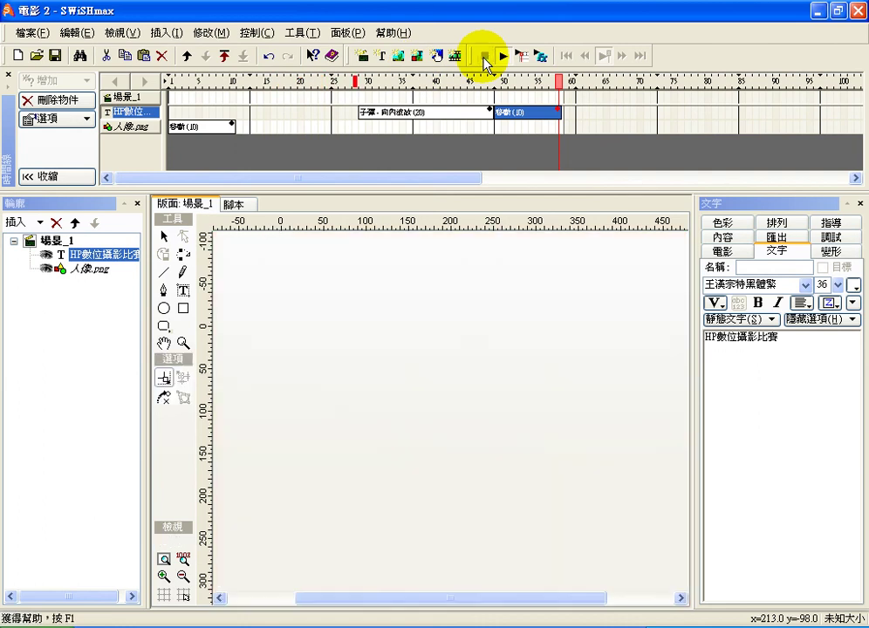